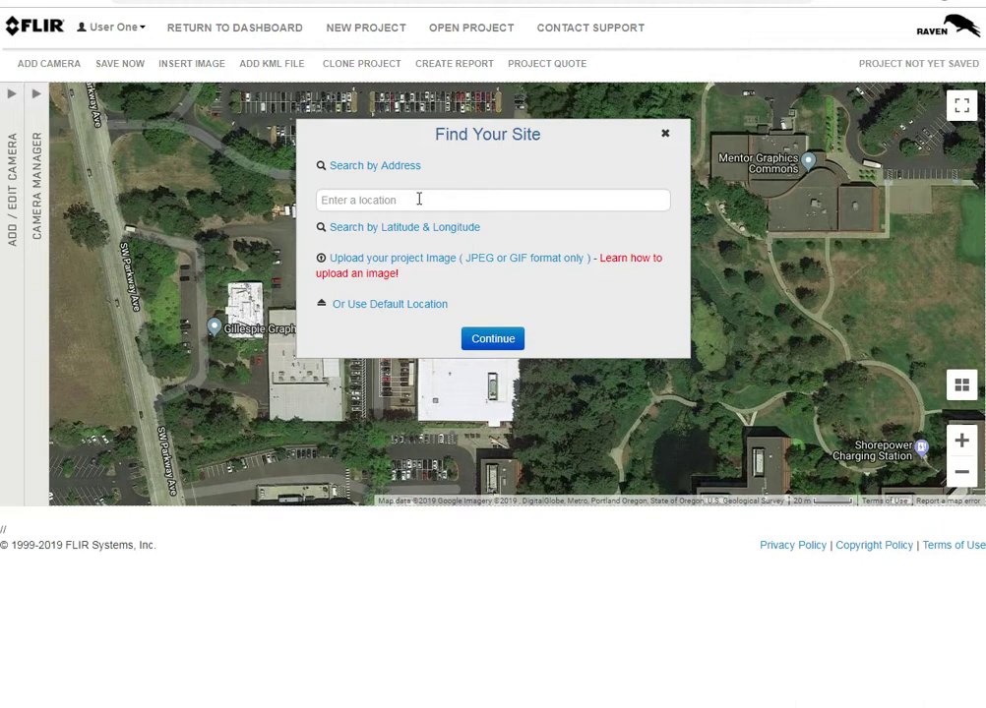
Step: Search 'seattle spa', set the site to the Space Needle, and zoom the satellite map onto it
click(419, 199)
text(seatt)
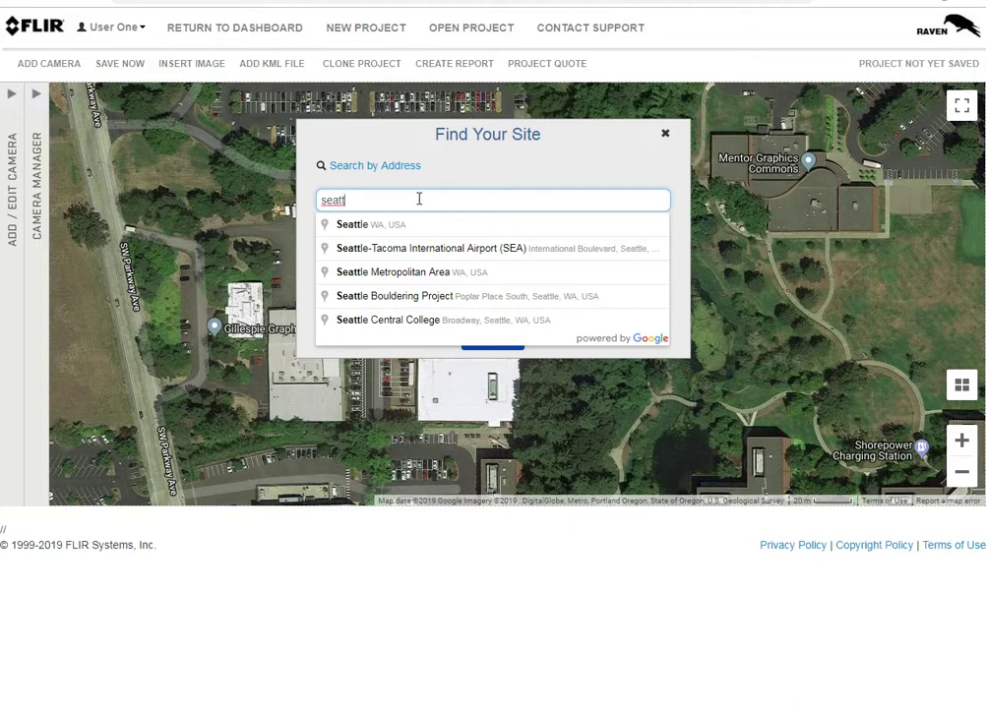
text(le spac)
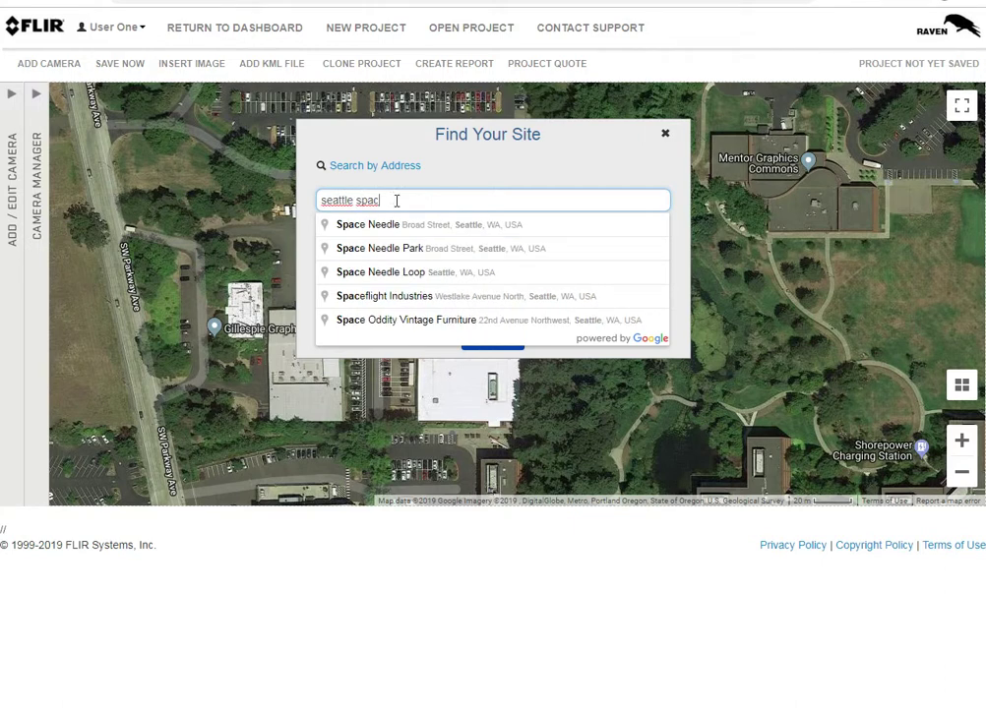
click(380, 228)
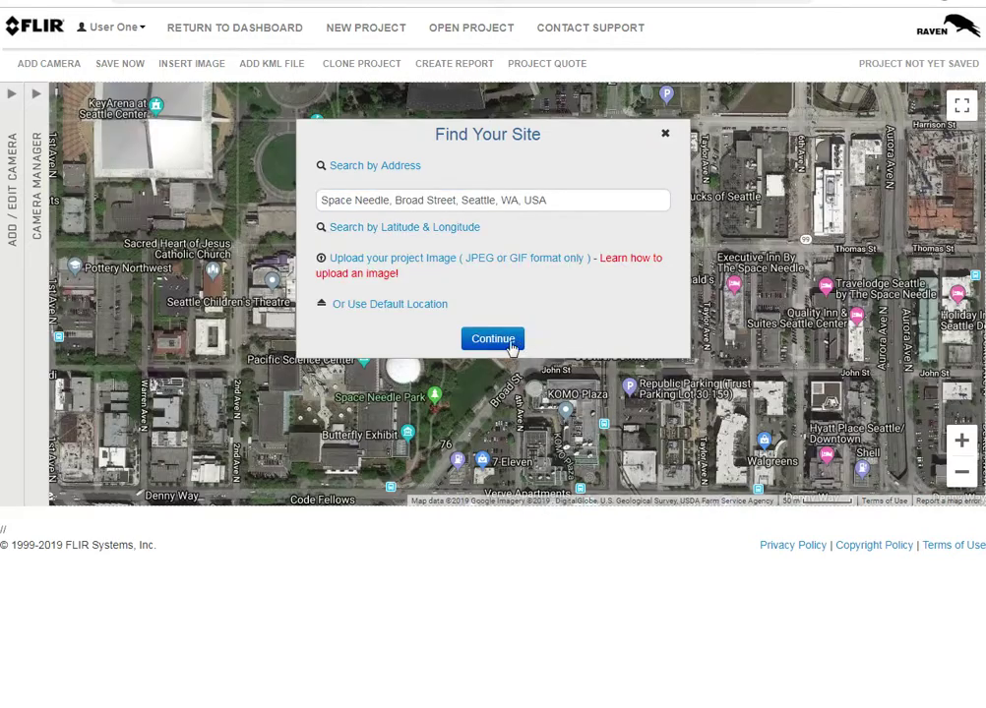
click(499, 346)
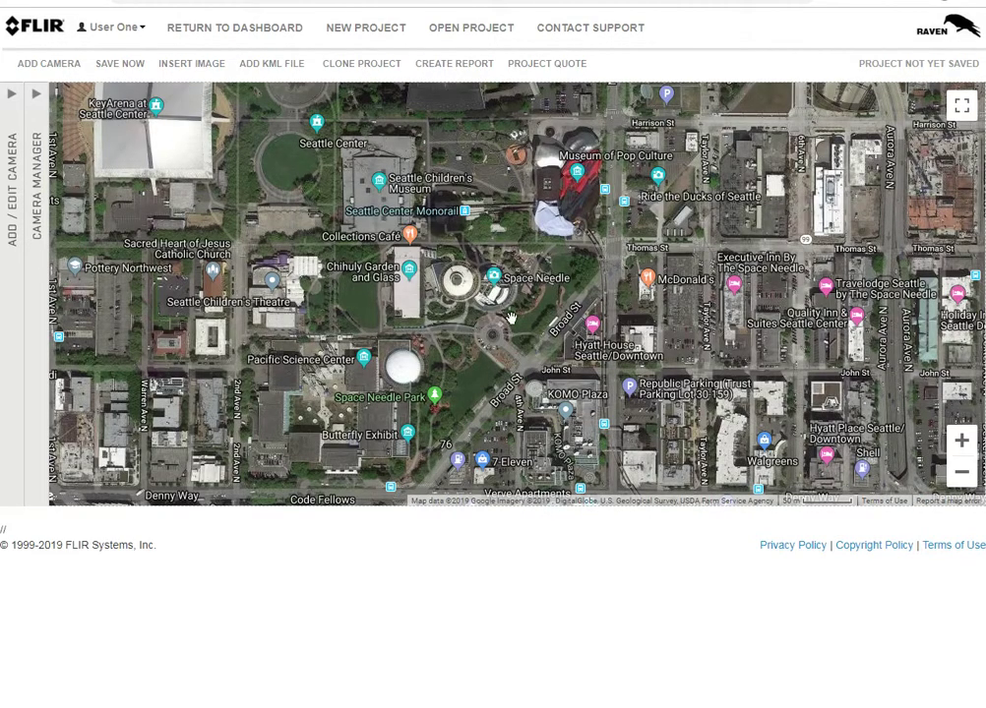
scroll(520, 308, up, 1)
scroll(520, 308, up, 1)
drag(519, 308, 703, 374)
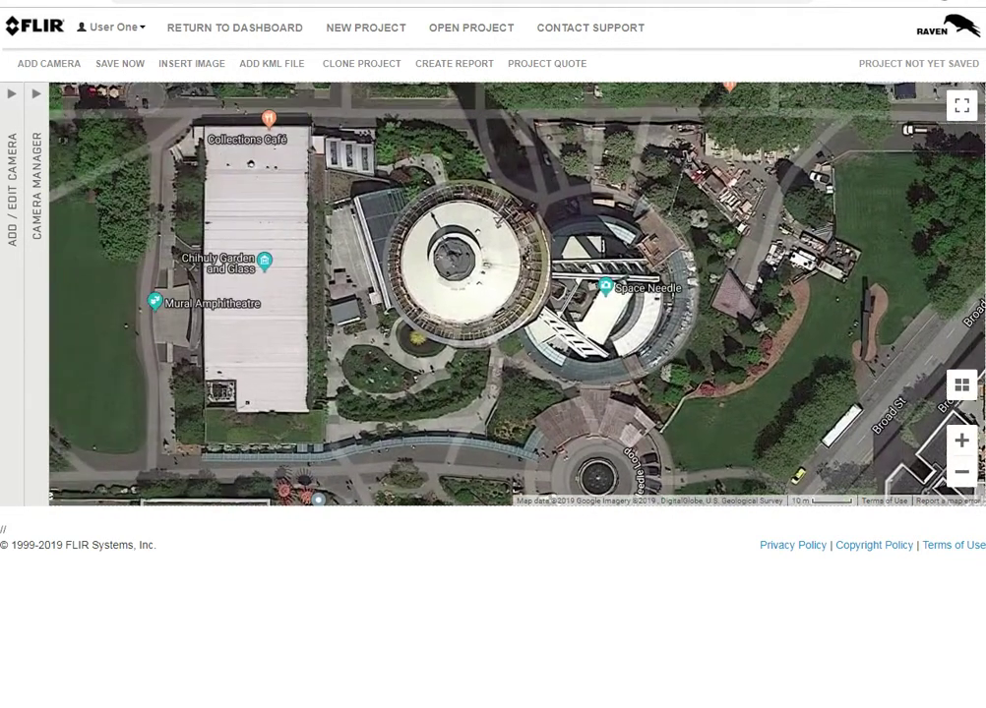
Step: Start a new project sited at Duomo Cathedral Square, Milan, found by searching 'duomo'
click(360, 34)
click(380, 199)
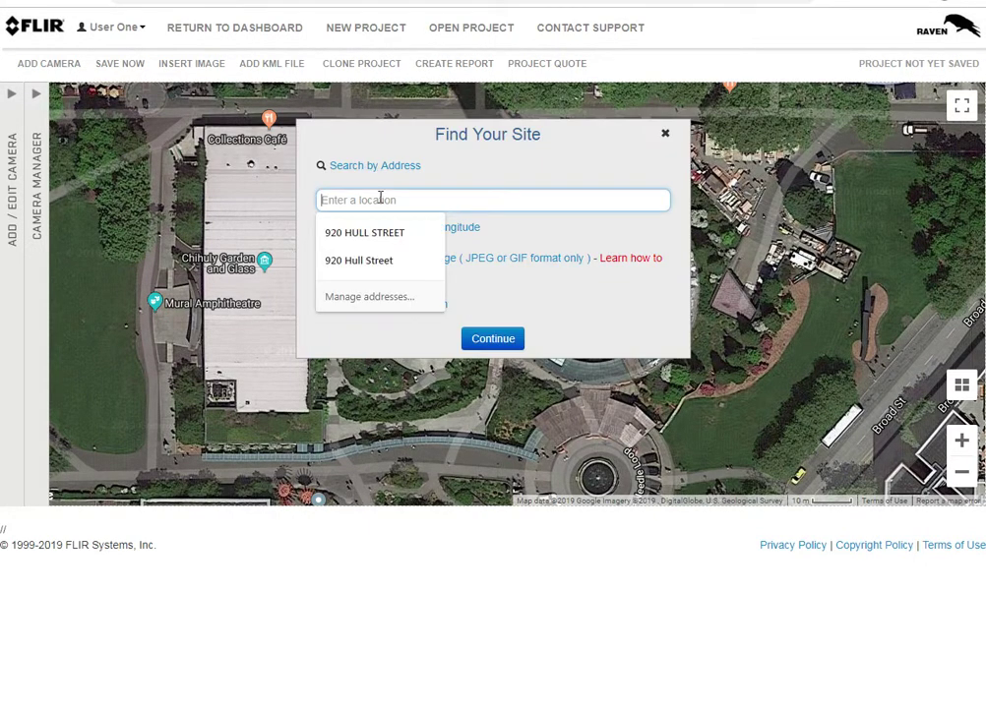
text(duo)
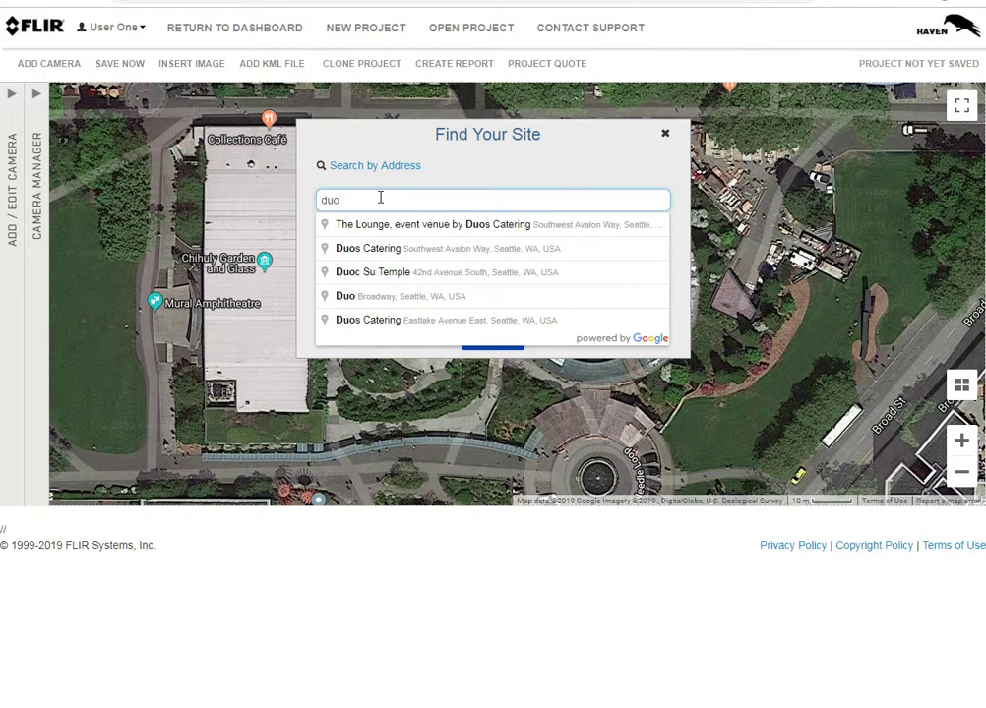
text(mo)
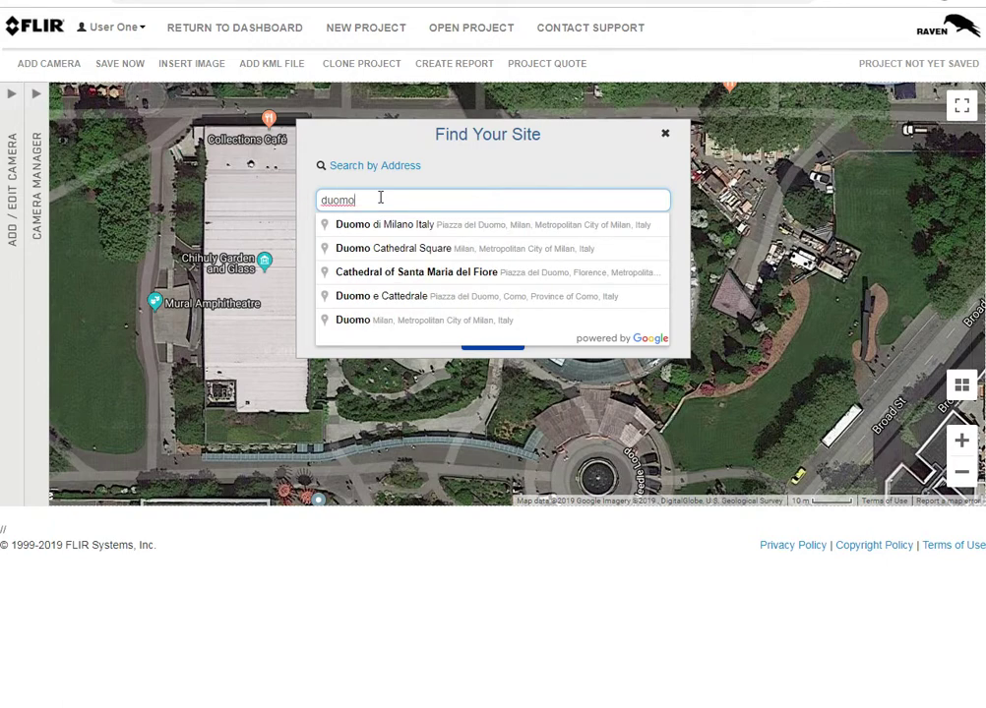
click(361, 250)
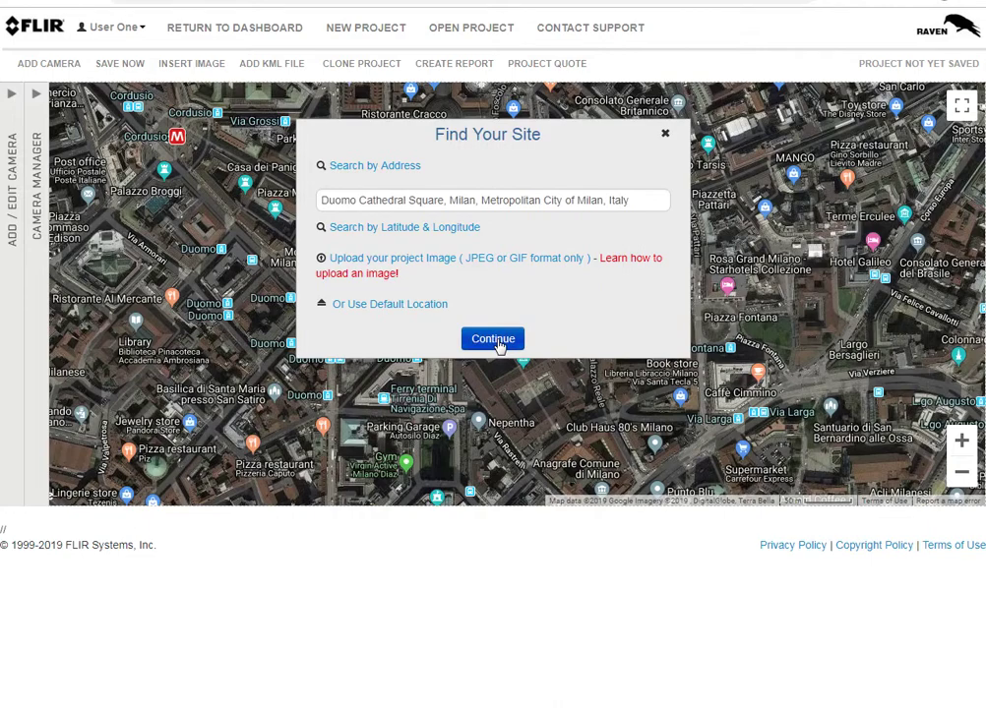
click(498, 341)
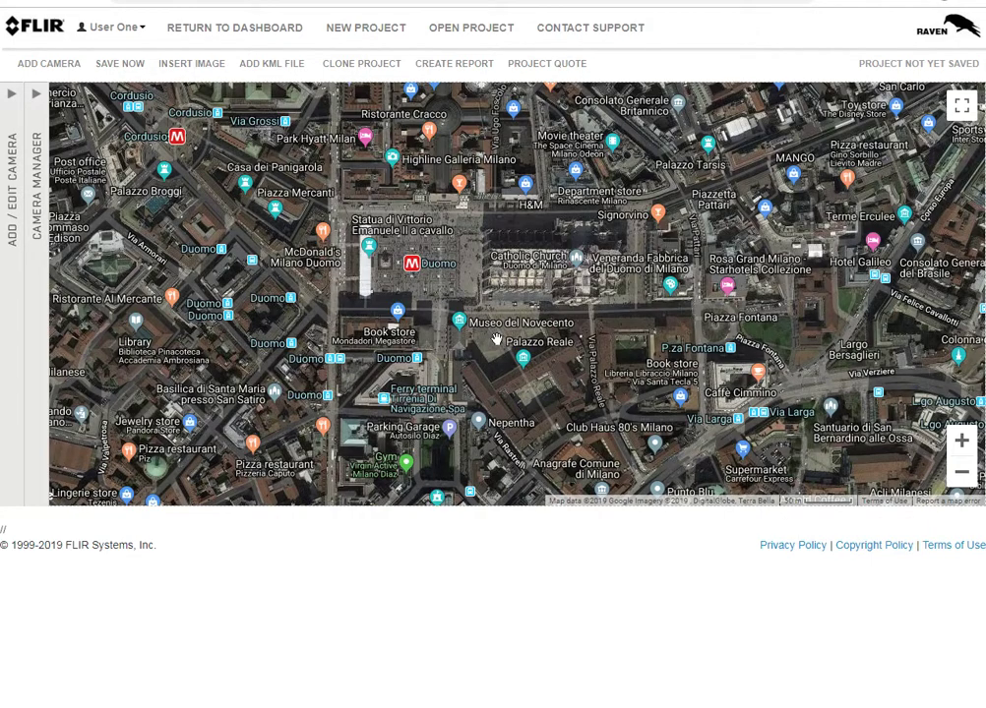
Step: Zoom and pan the satellite map to frame Piazza del Duomo and the cathedral
scroll(480, 280, up, 1)
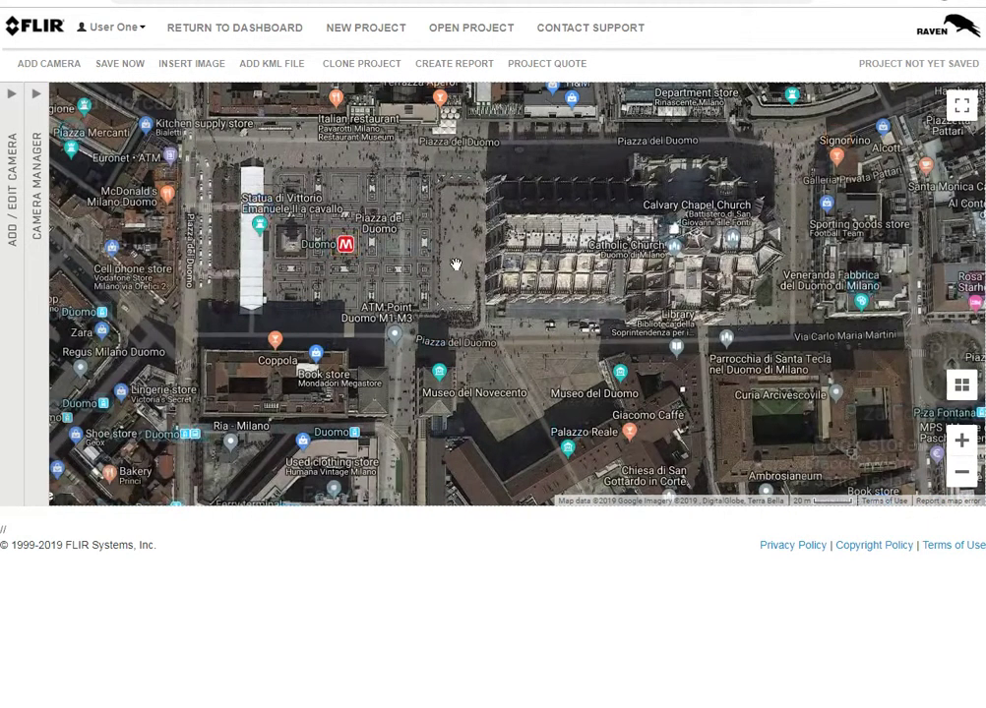
drag(455, 264, 469, 309)
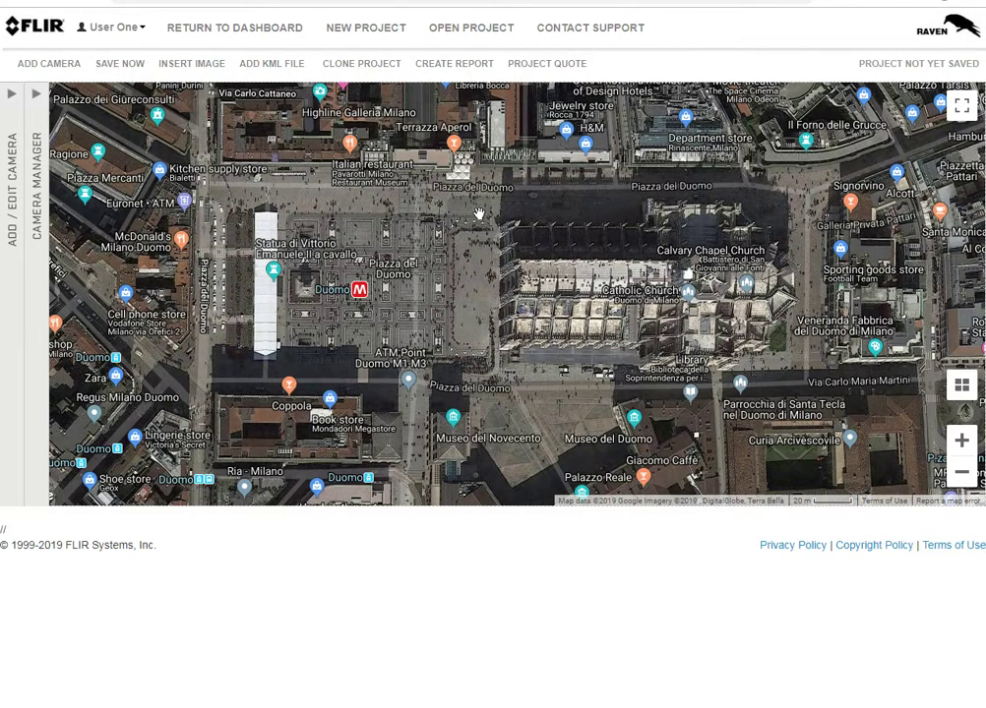
scroll(480, 334, up, 2)
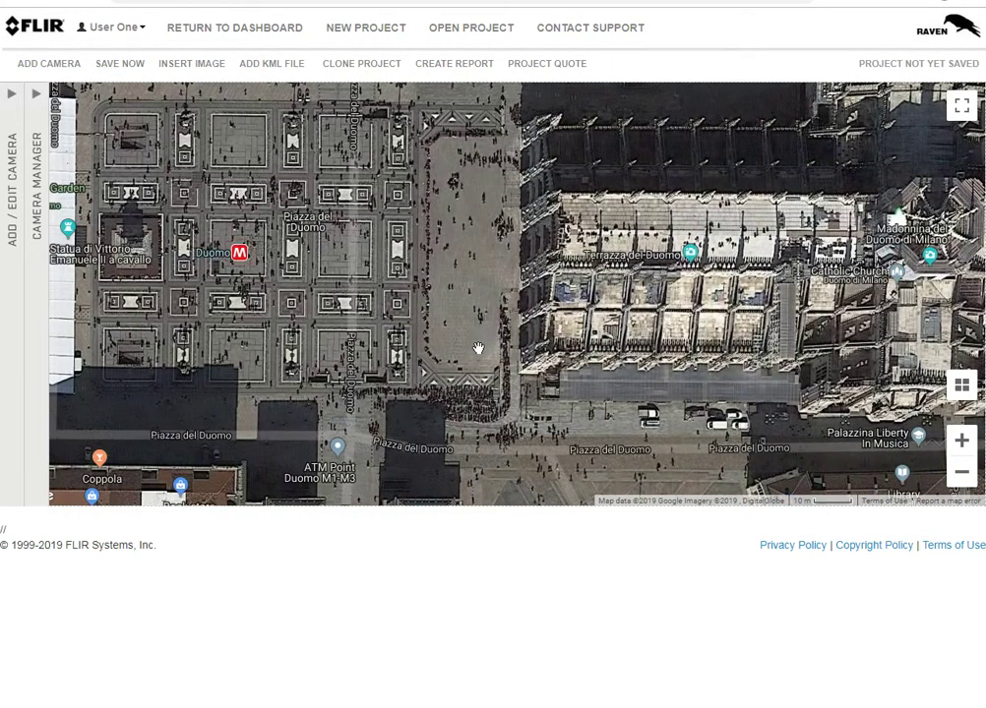
key(Up)
key(Up)
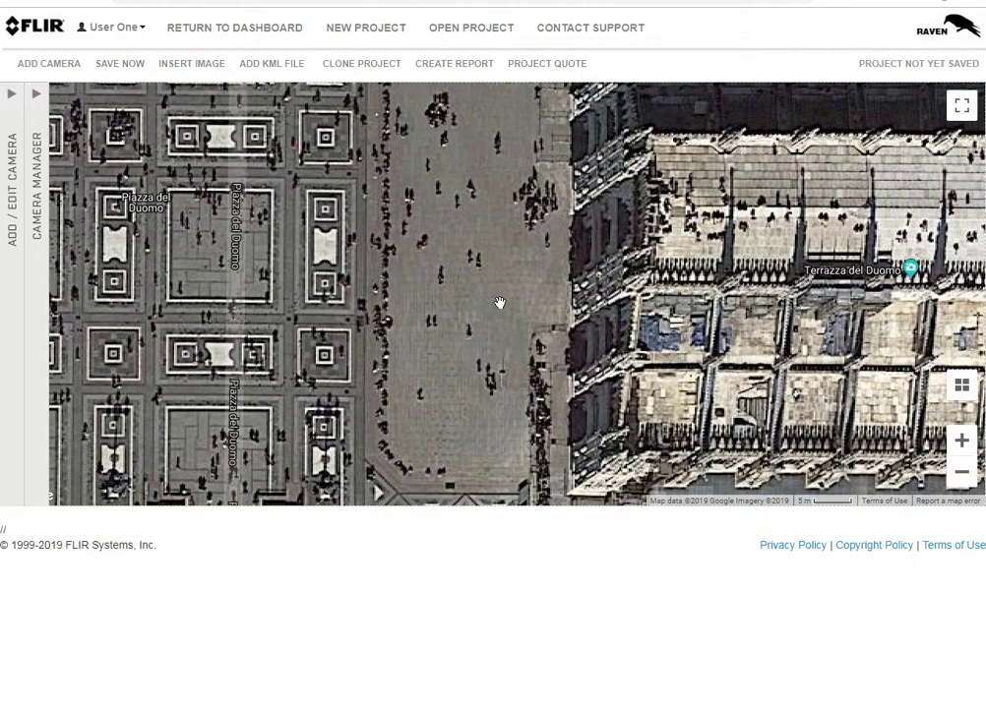
scroll(502, 303, down, 1)
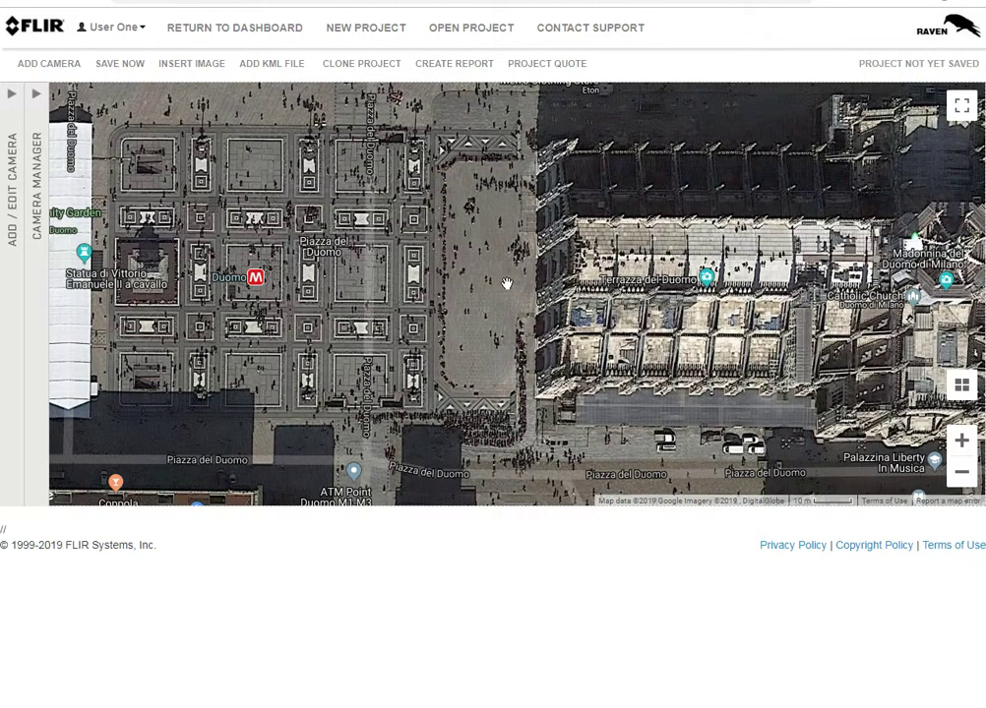
scroll(506, 285, down, 1)
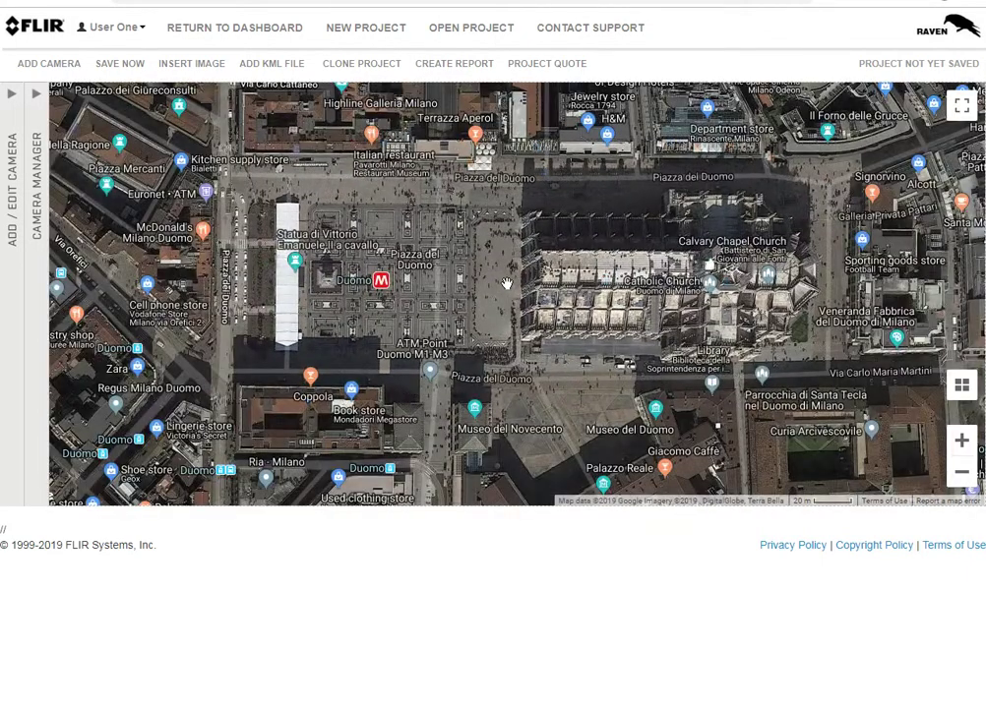
scroll(506, 285, up, 1)
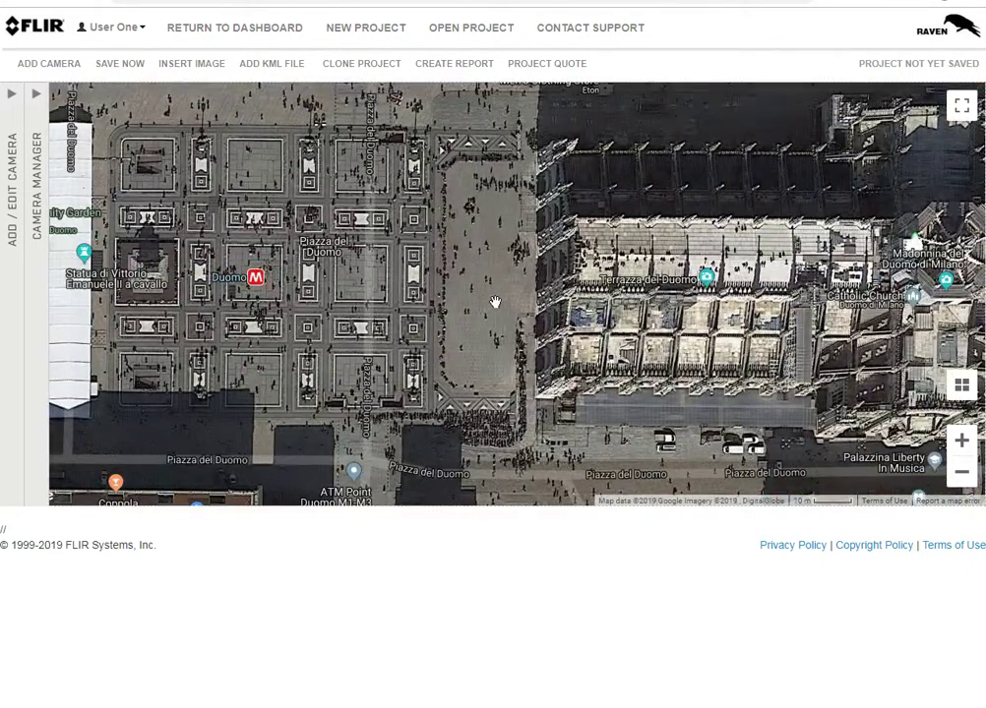
scroll(494, 302, down, 1)
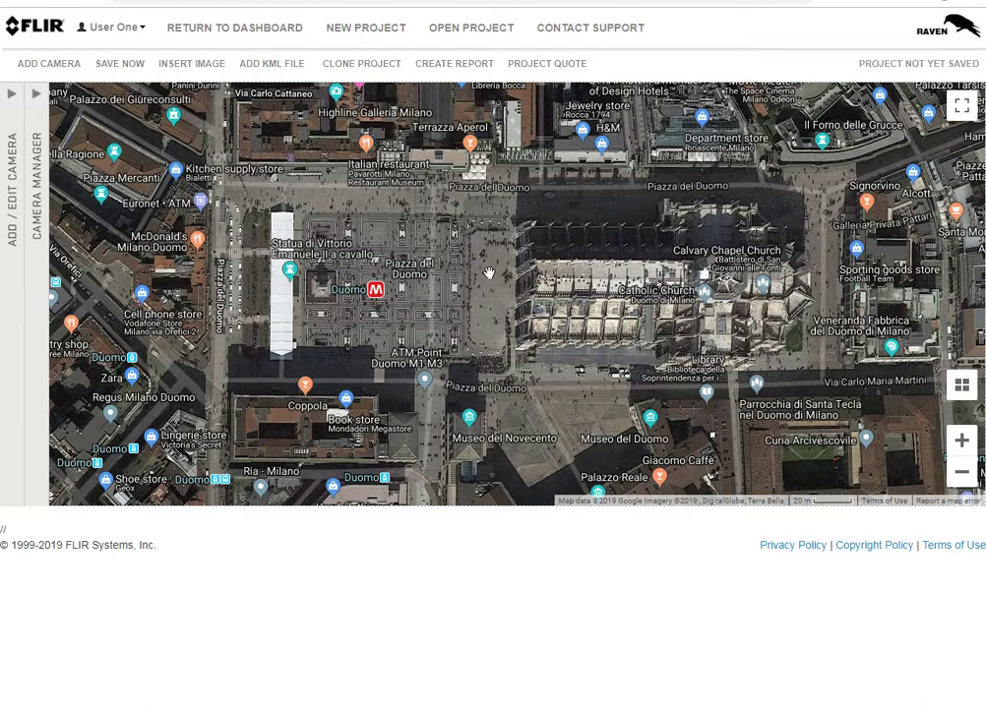
Step: Choose Security Camera, FC-Series ID, model FC-644ID (44° × 36°) and add it to the map
click(35, 69)
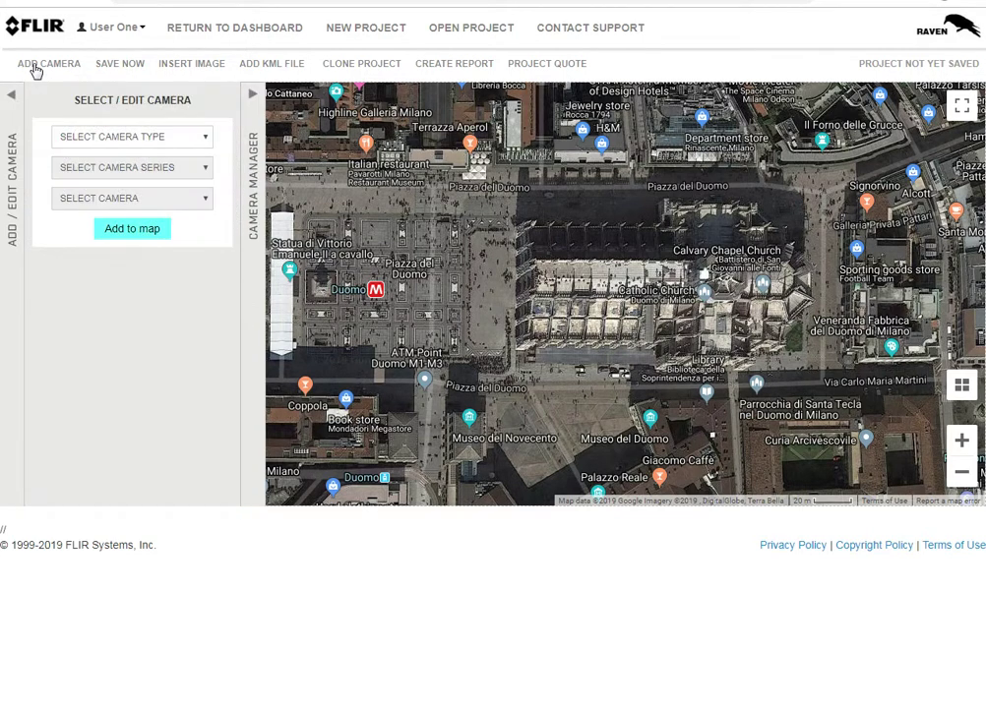
click(35, 67)
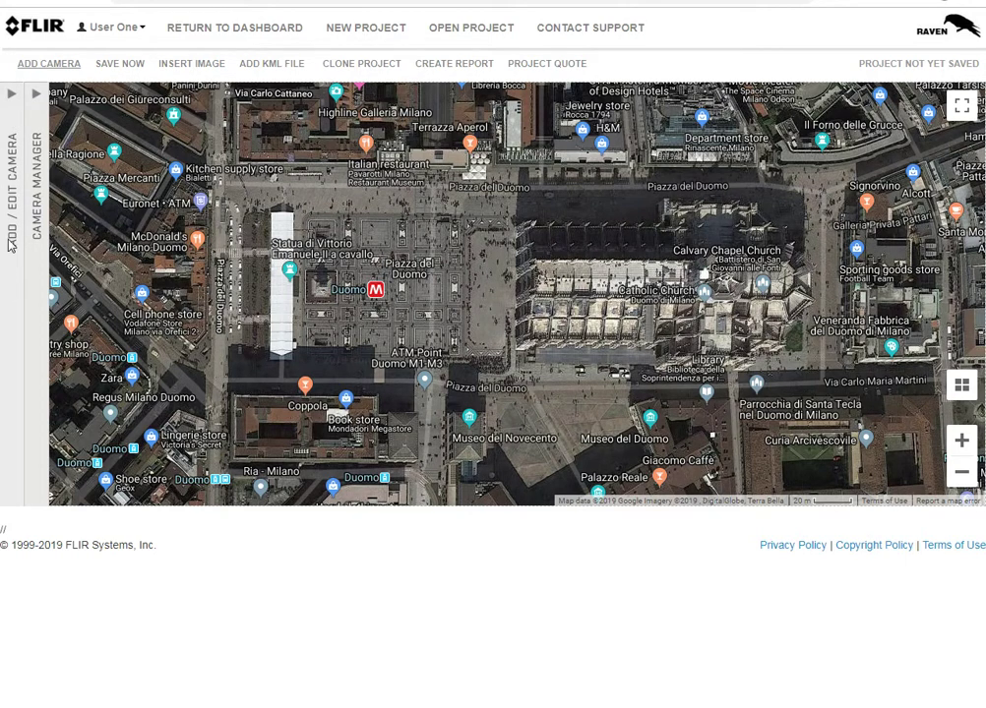
click(13, 98)
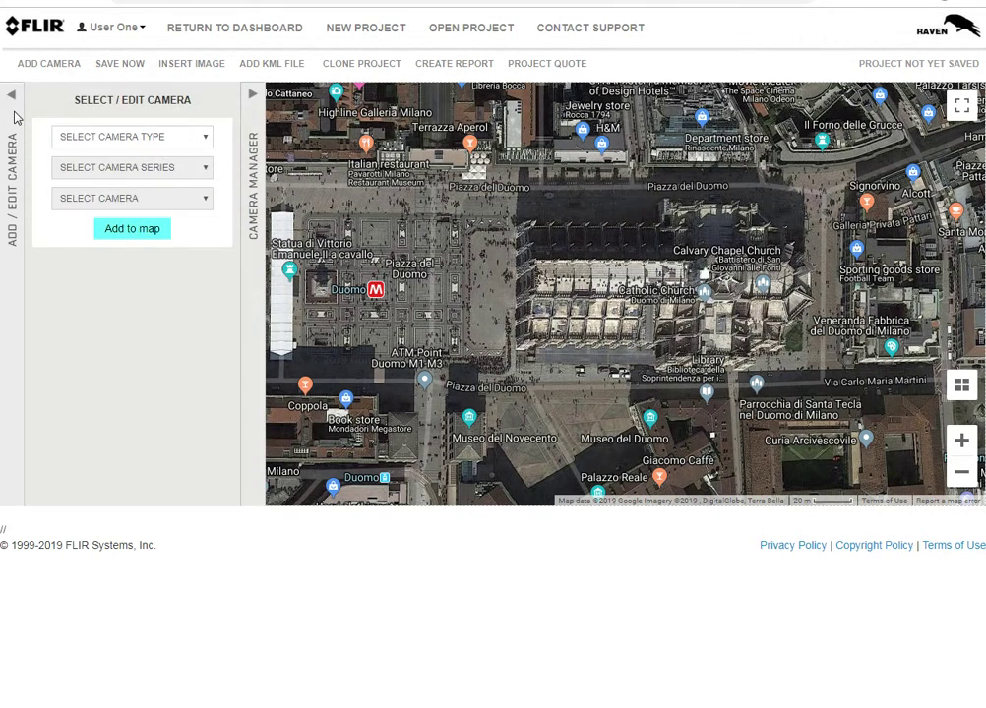
click(206, 142)
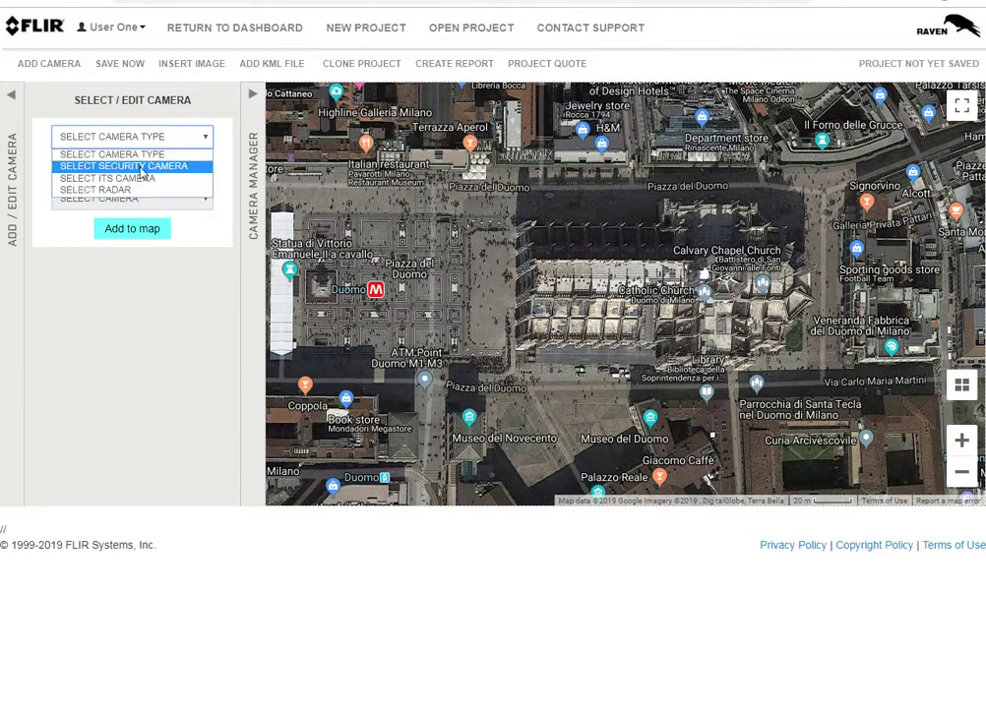
click(147, 166)
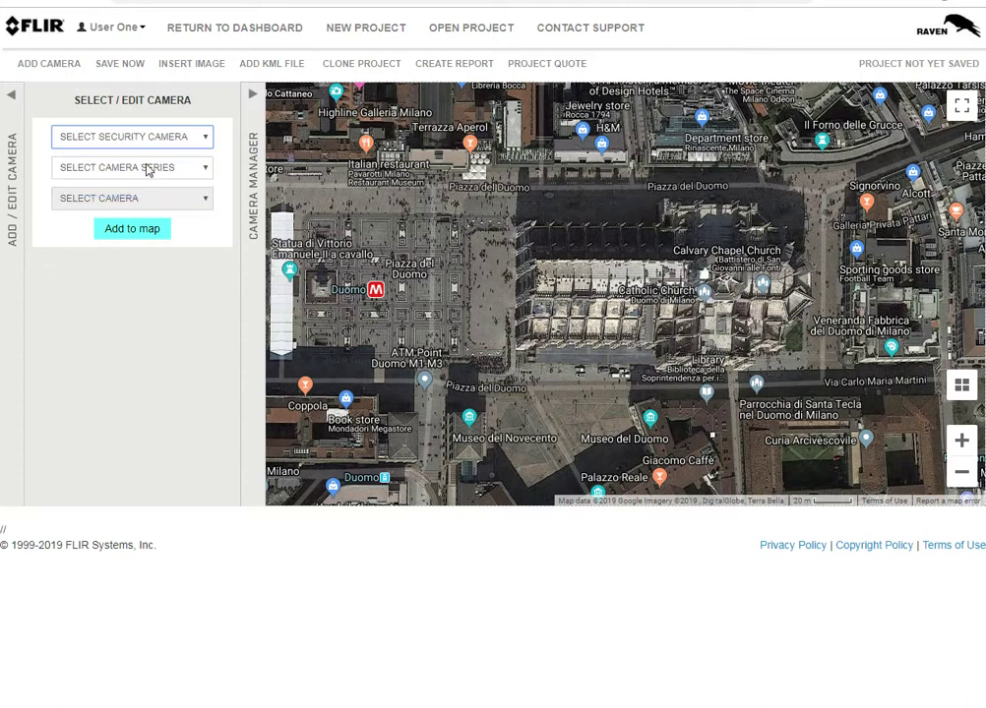
click(207, 169)
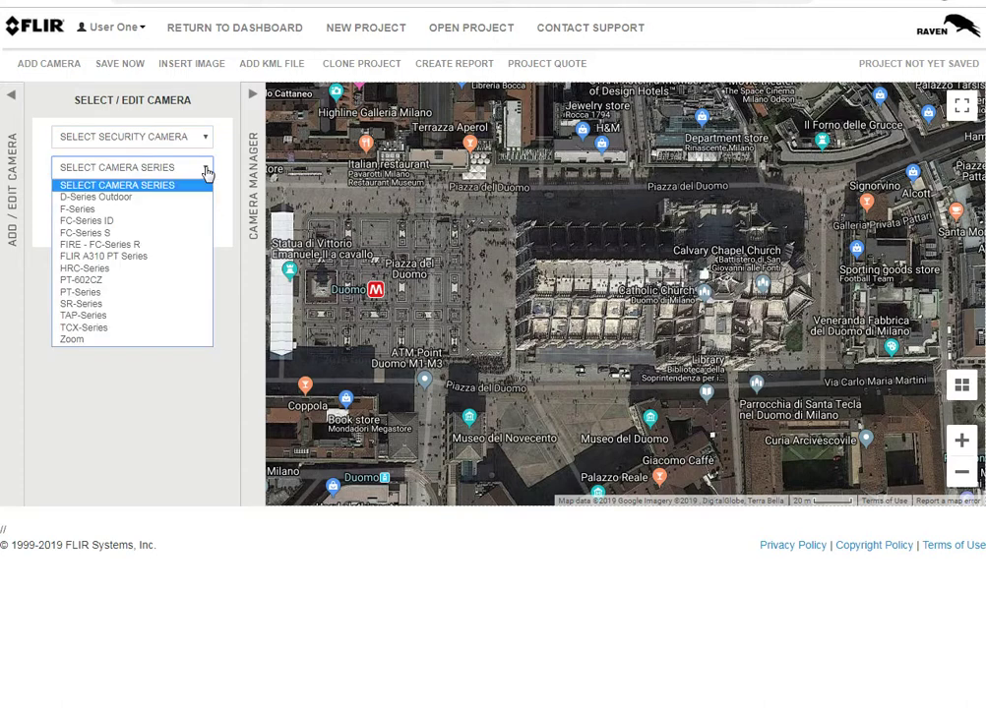
click(87, 223)
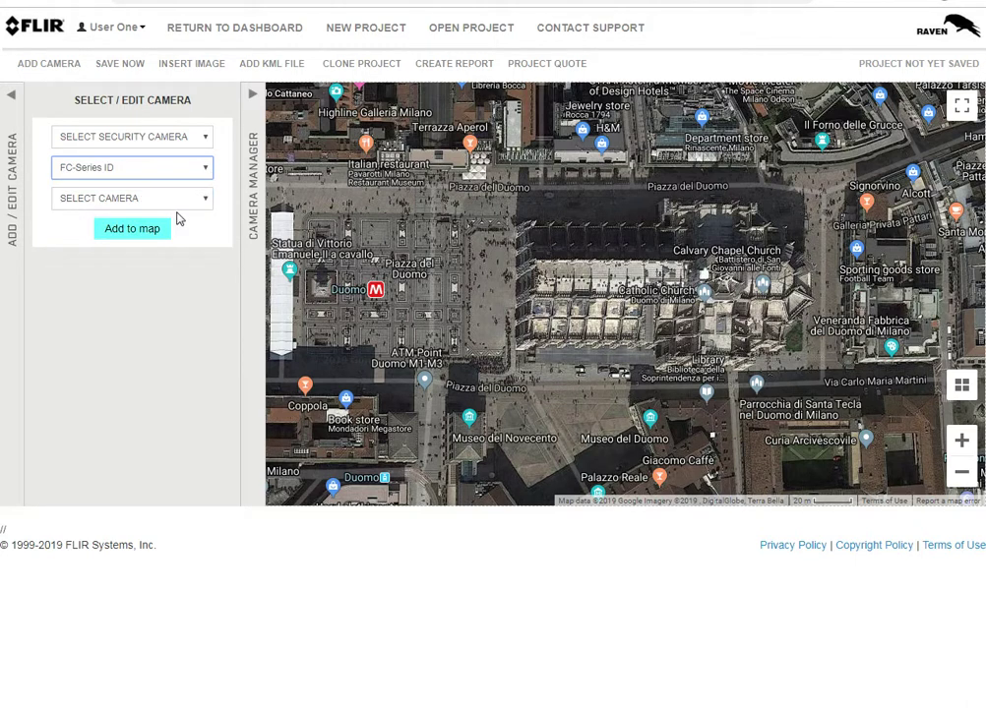
click(206, 201)
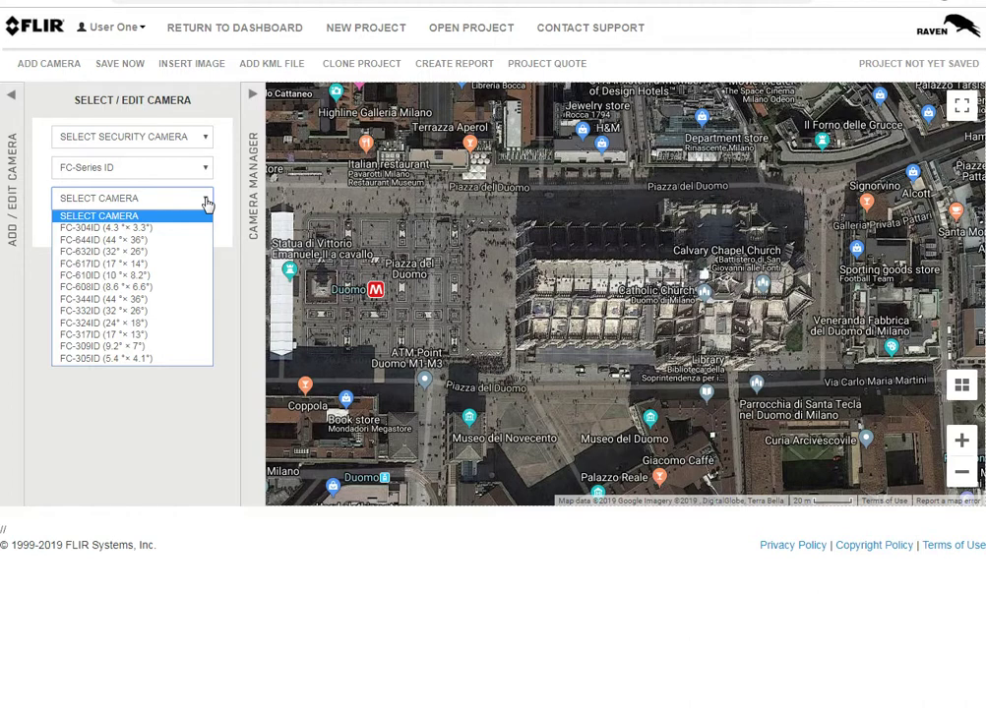
click(128, 242)
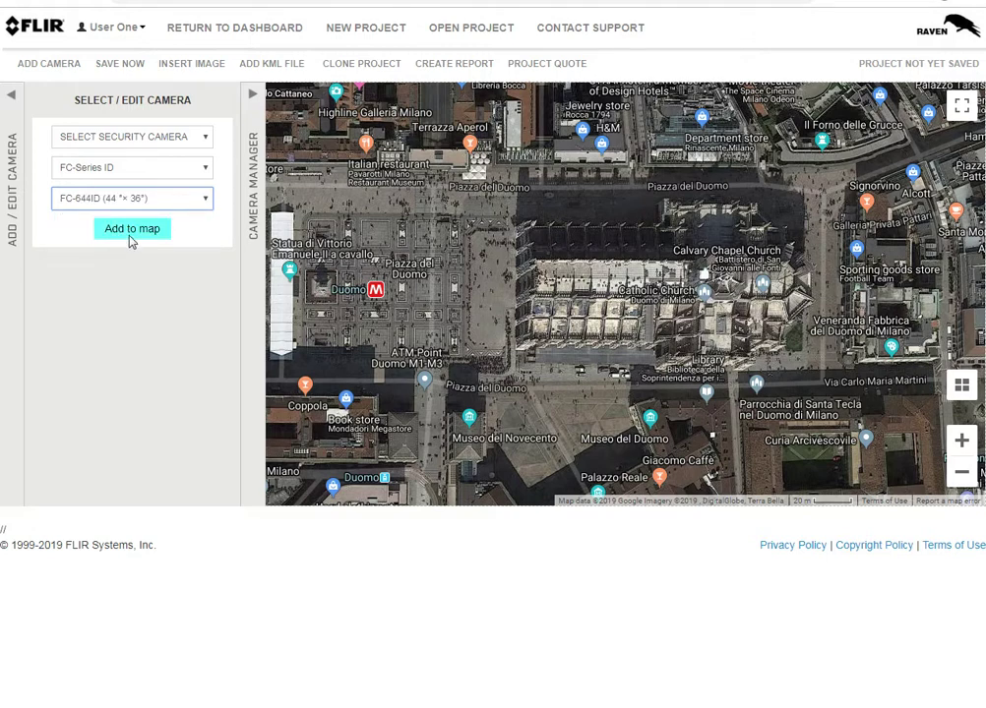
click(134, 236)
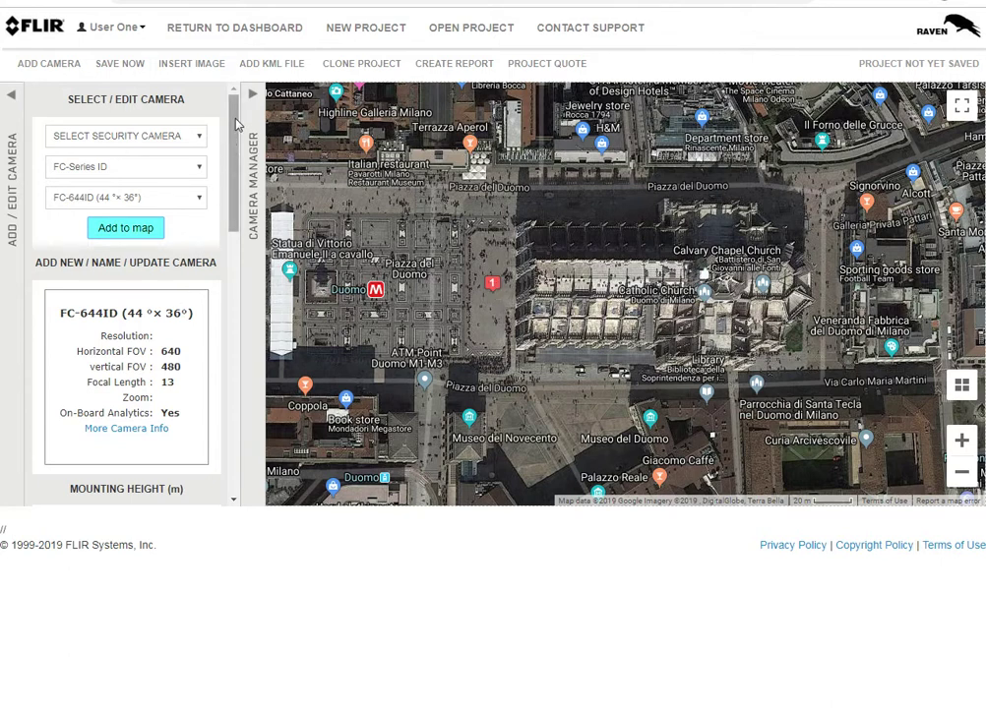
drag(233, 126, 246, 296)
Step: Extend camera 1's range to 96 m and move it to the square's southern edge
mouse_move(40, 177)
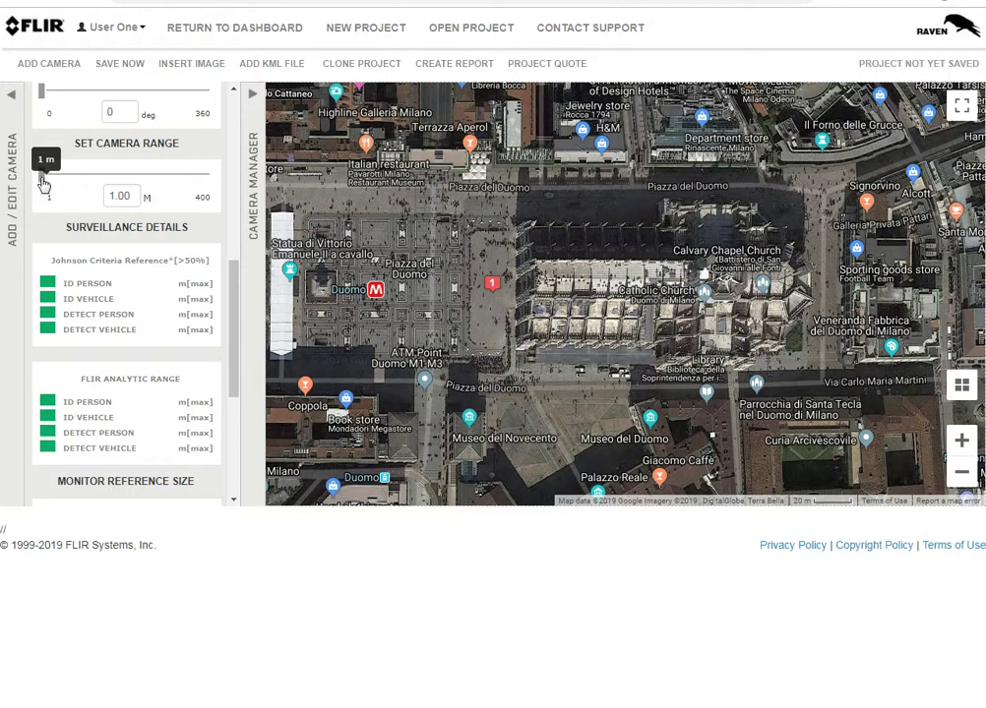
click(42, 183)
drag(42, 183, 91, 183)
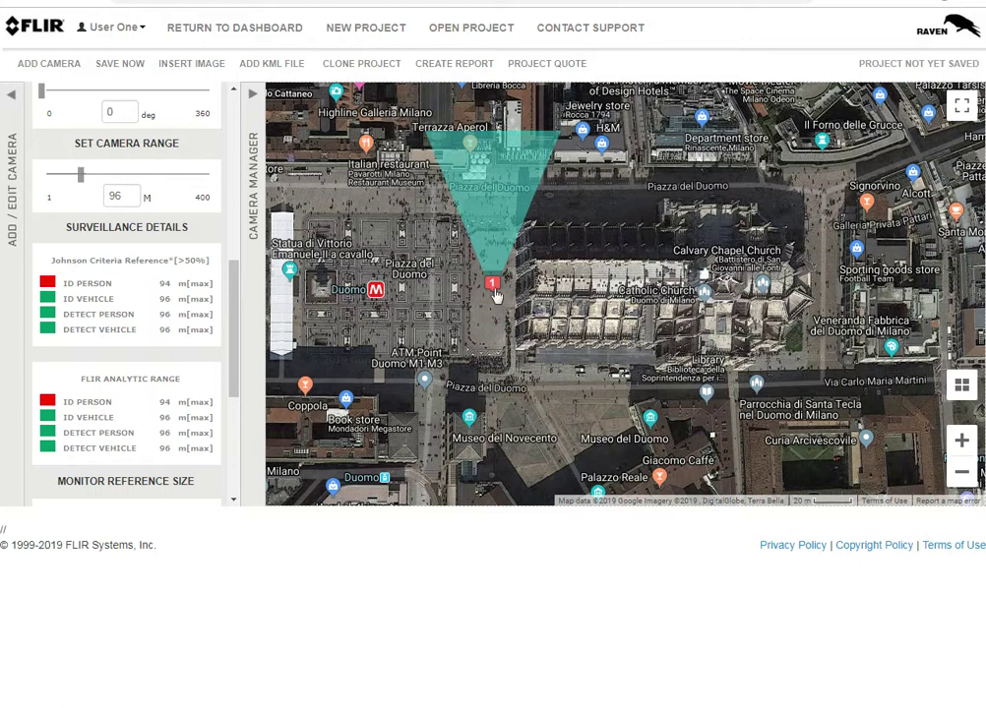
drag(494, 297, 510, 403)
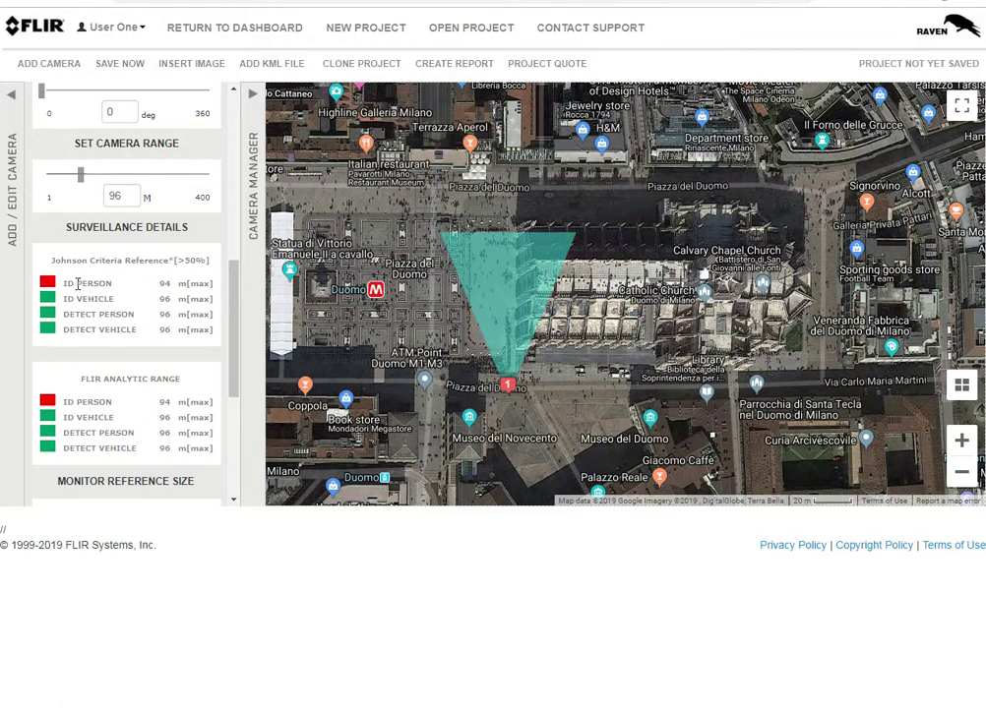
Step: Adjust camera 1's range slider, then enter exactly 90 m in the range field
mouse_move(83, 181)
drag(83, 183, 147, 187)
mouse_move(133, 177)
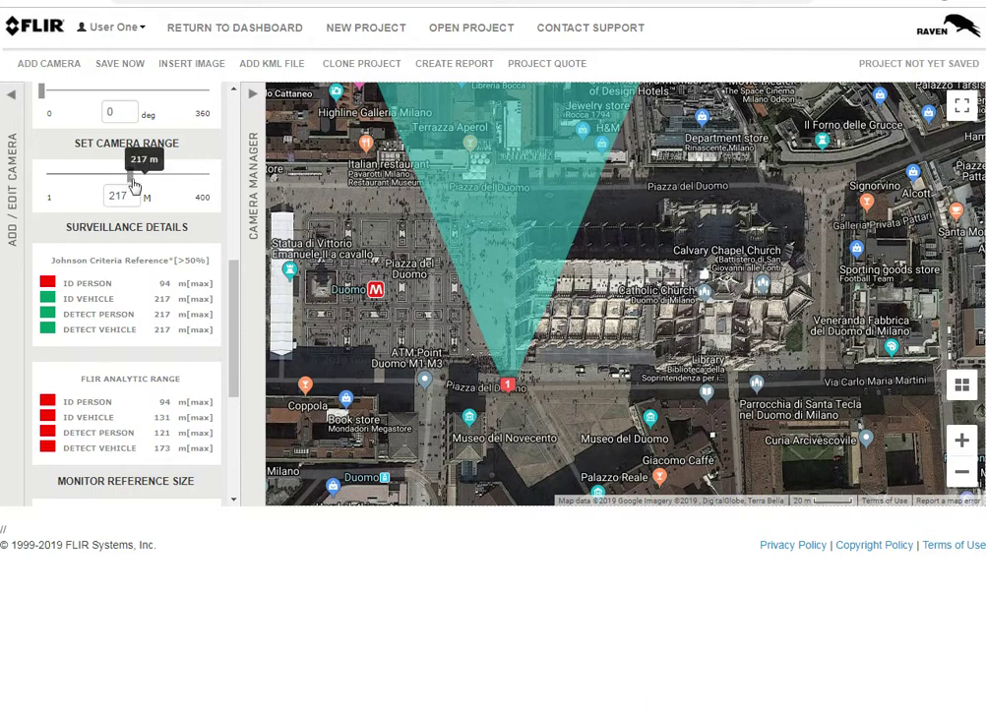
drag(132, 185, 108, 190)
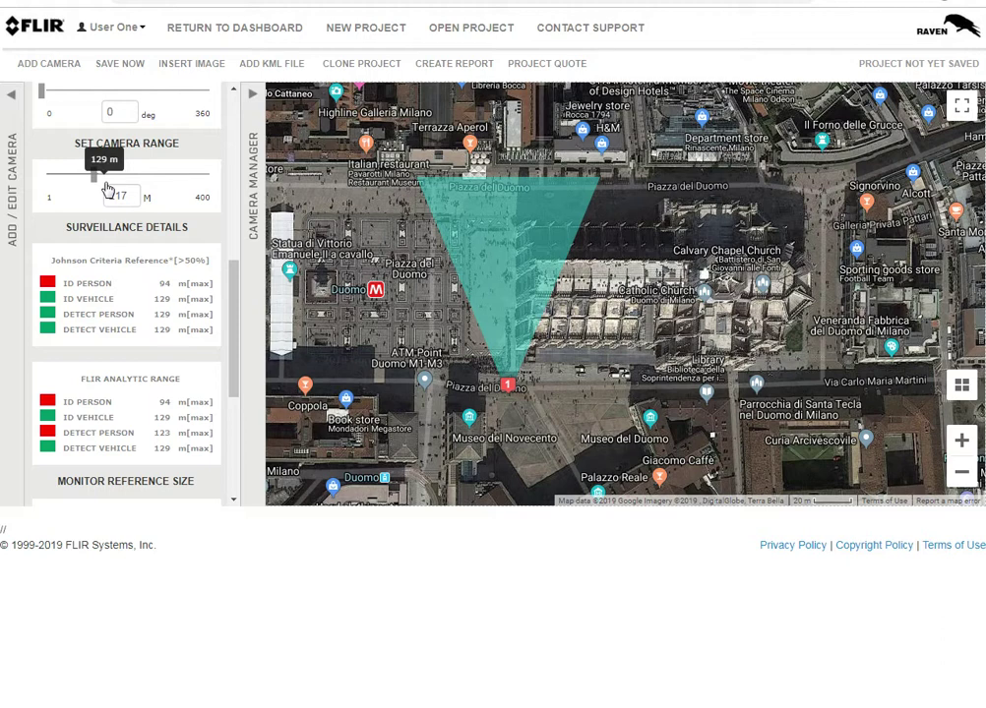
drag(108, 189, 89, 186)
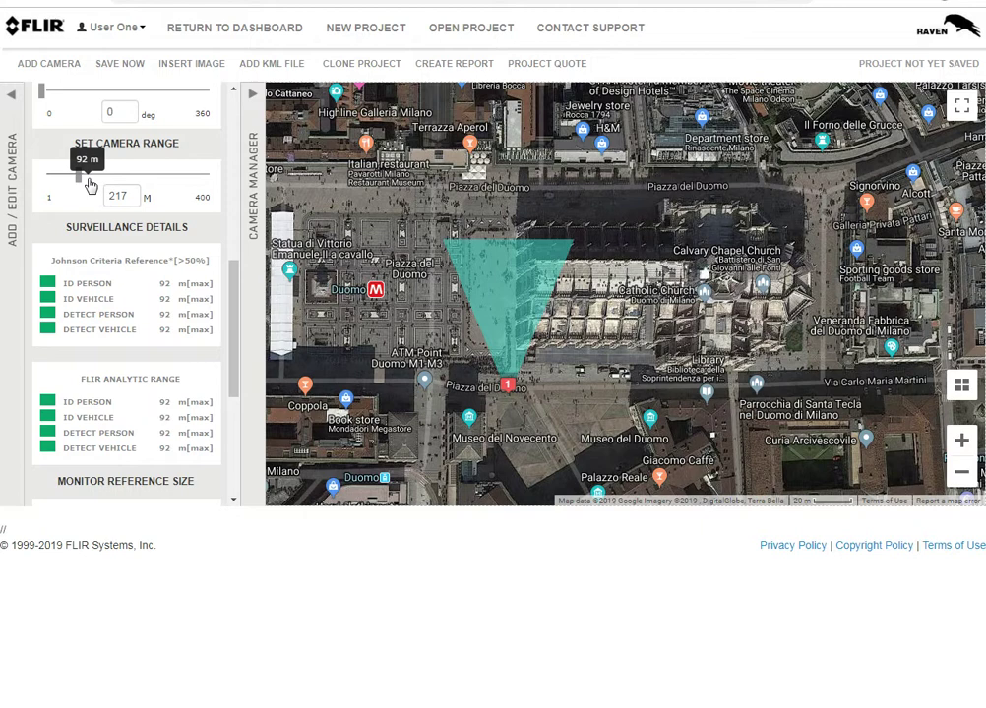
drag(89, 186, 88, 186)
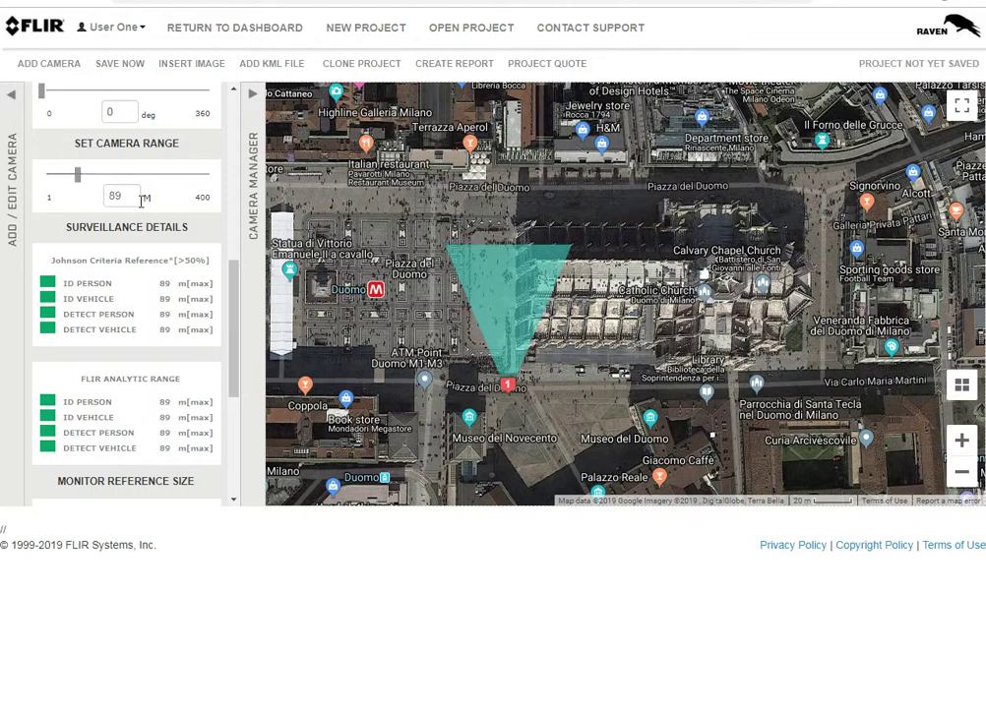
double_click(127, 197)
text(90)
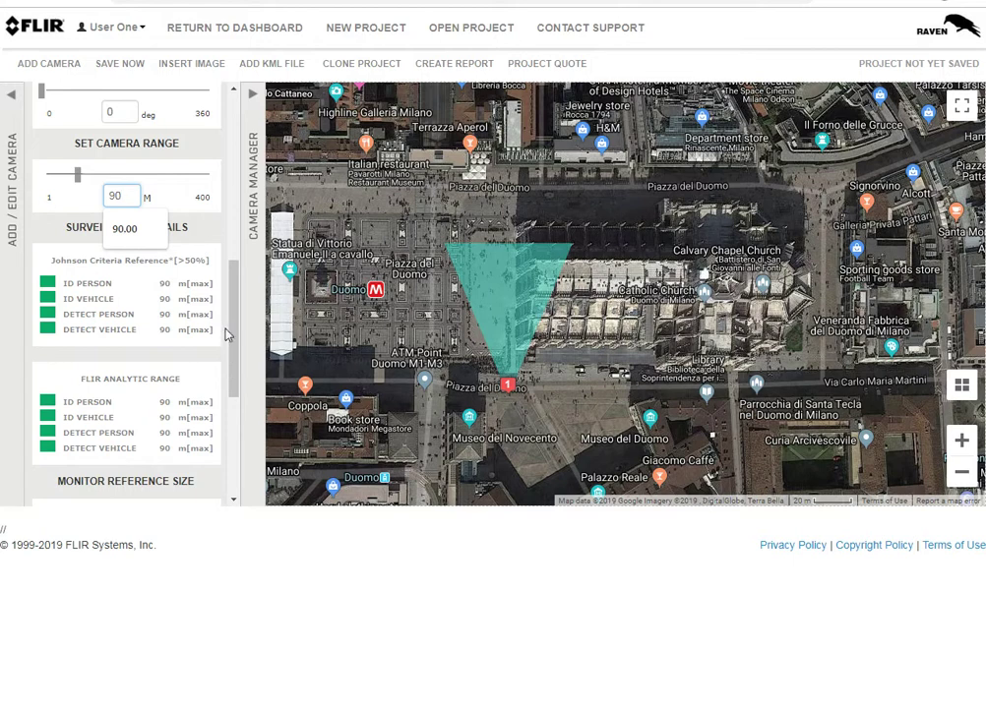
scroll(233, 342, up, 2)
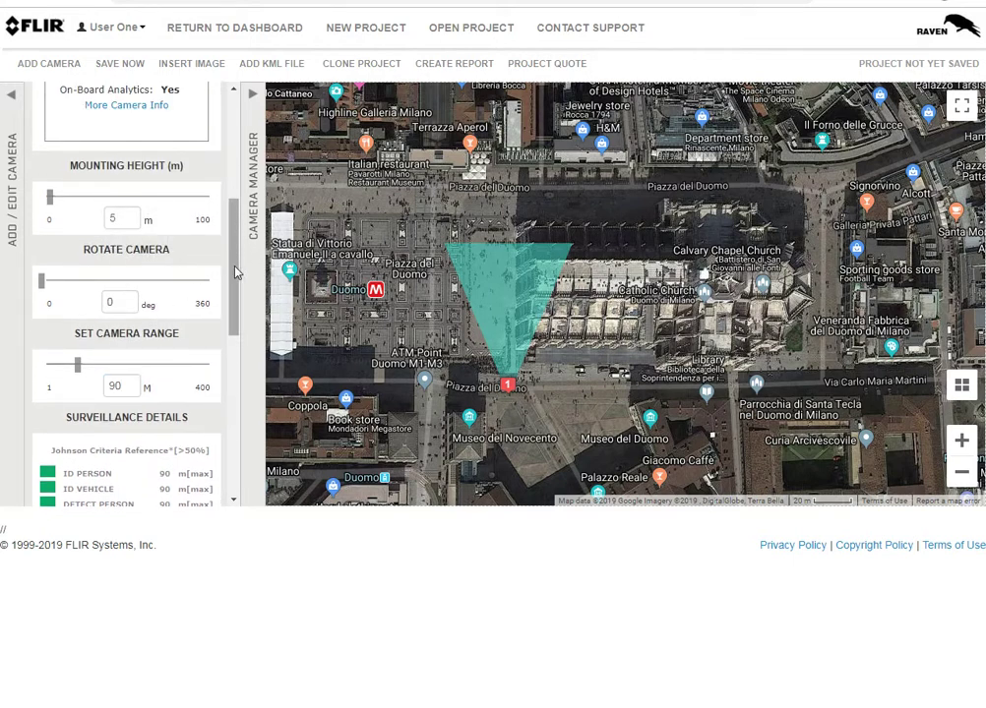
Step: Rotate camera 1 to 342° and shift its marker slightly right and down
scroll(236, 272, up, 1)
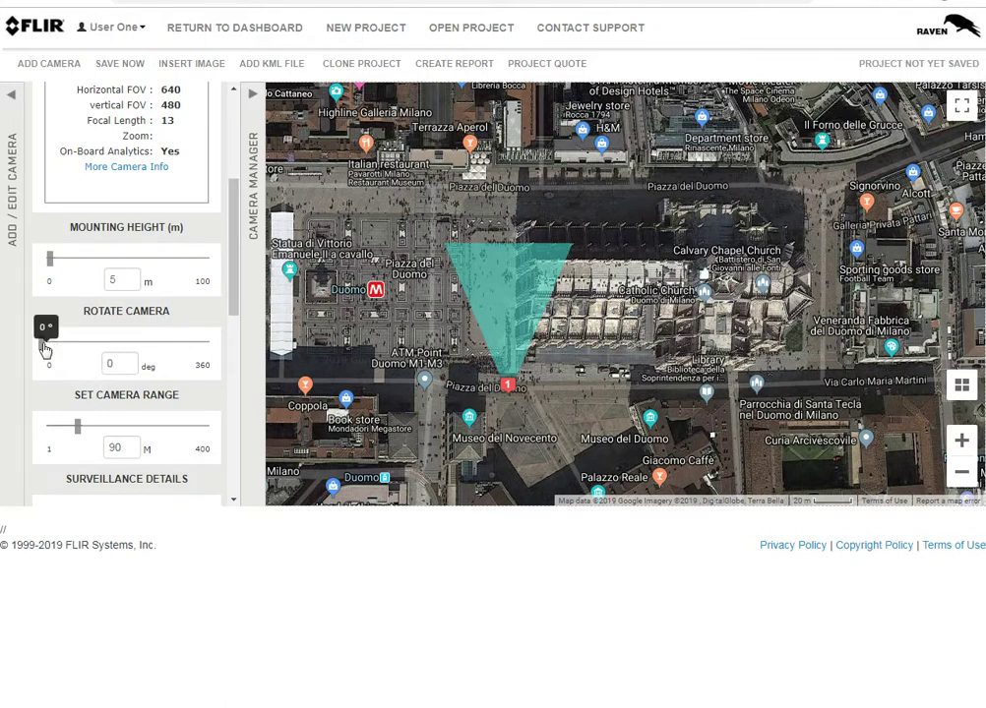
drag(43, 343, 218, 353)
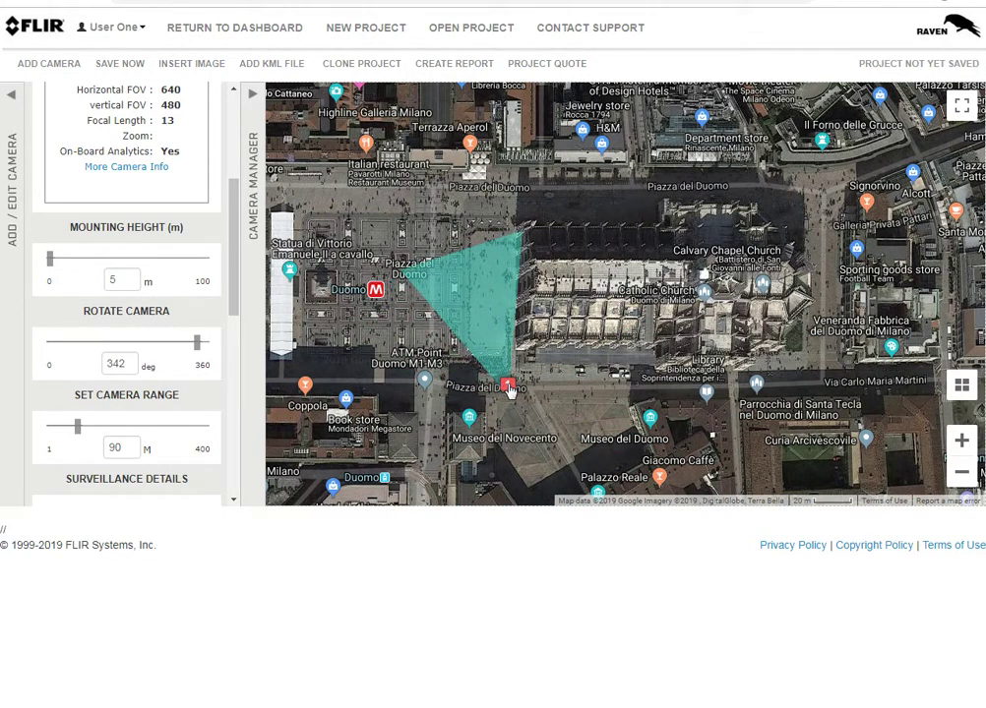
drag(508, 390, 515, 397)
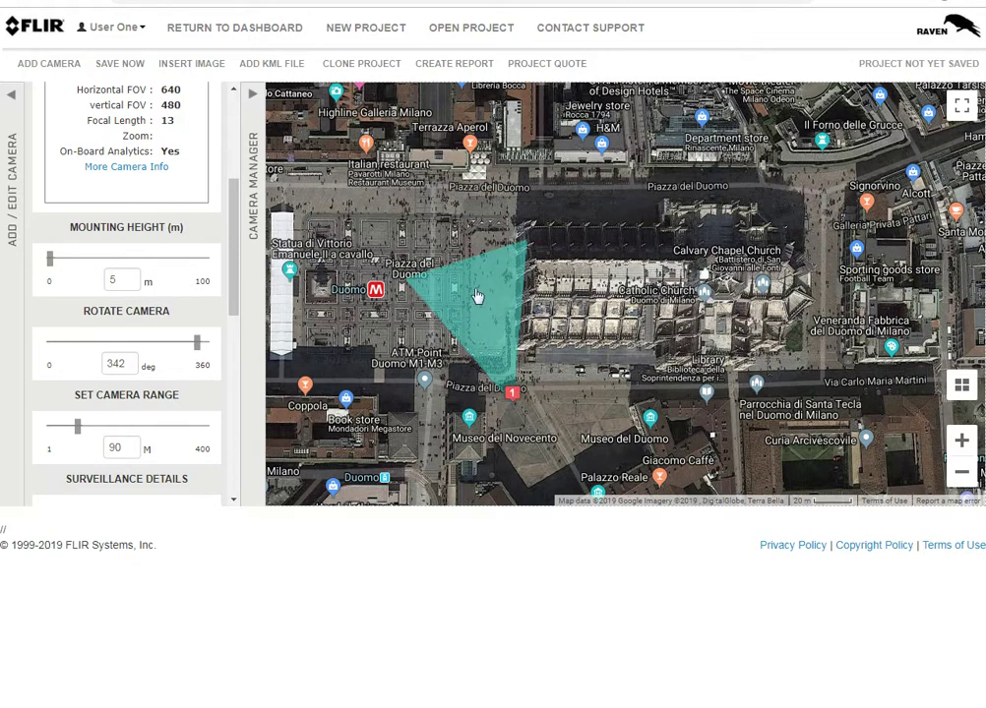
Step: Clone camera 1 in Camera Manager to create camera 2, discarding an initial extra copy
click(252, 97)
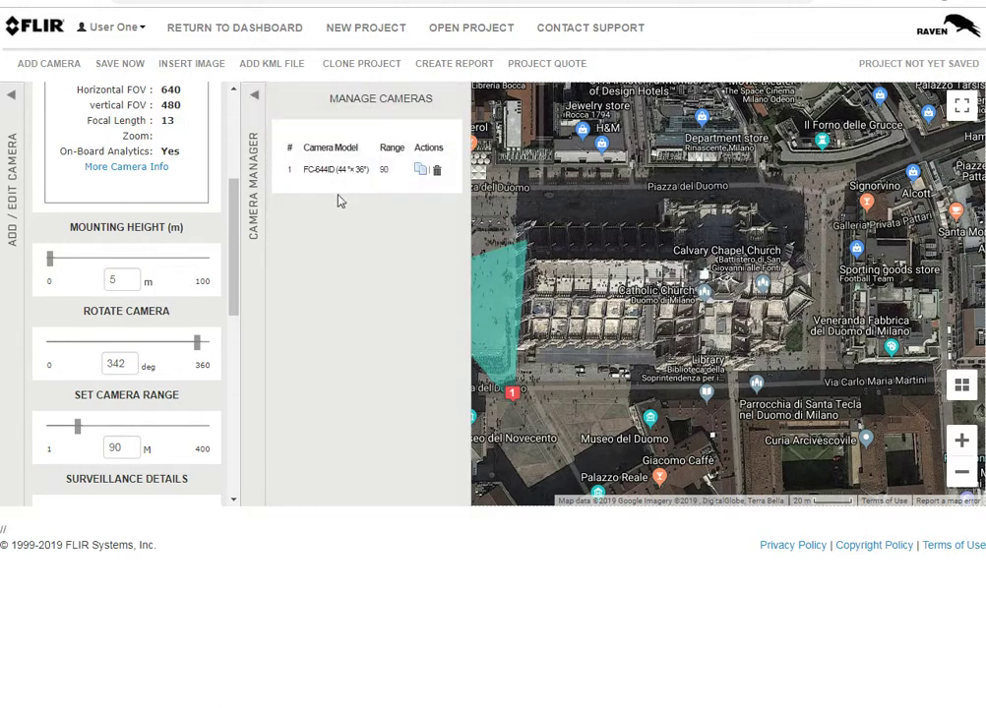
click(420, 172)
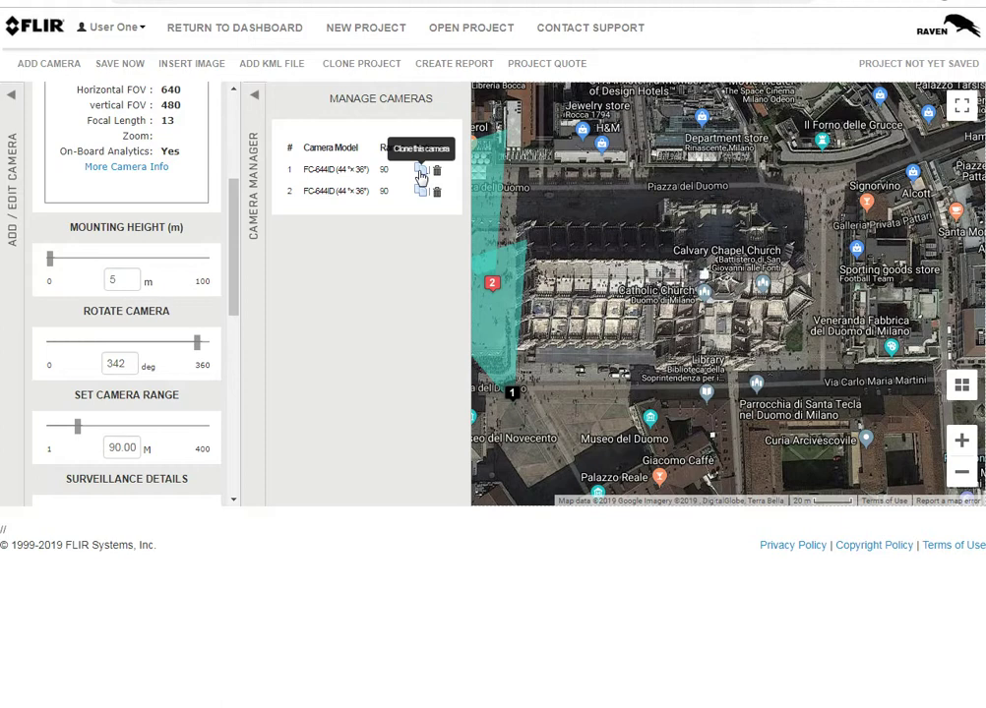
click(437, 192)
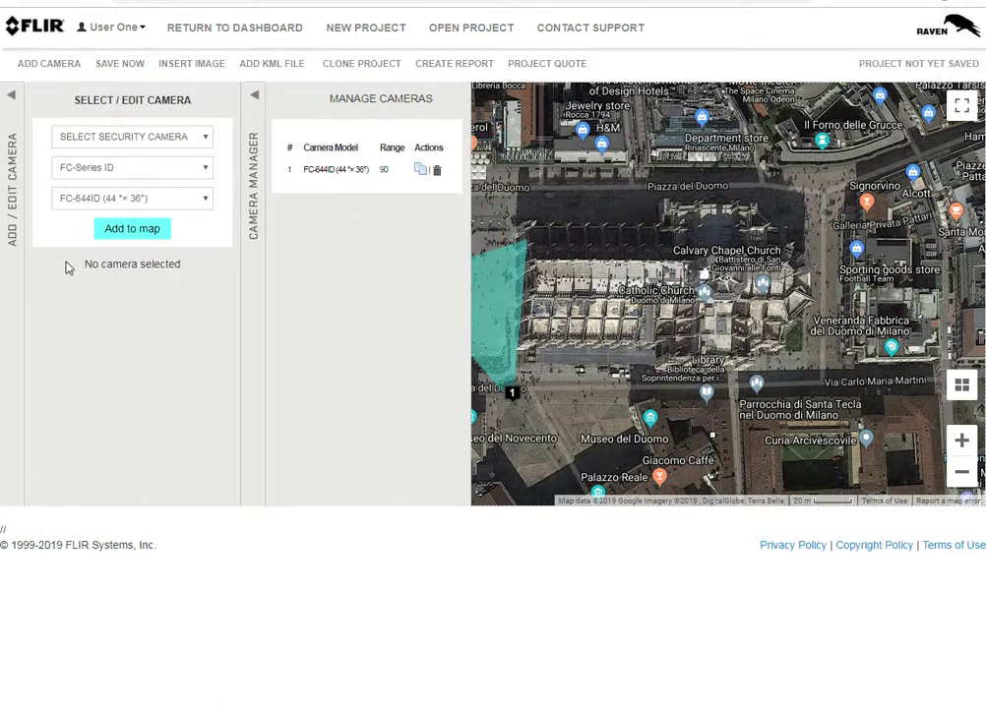
click(420, 171)
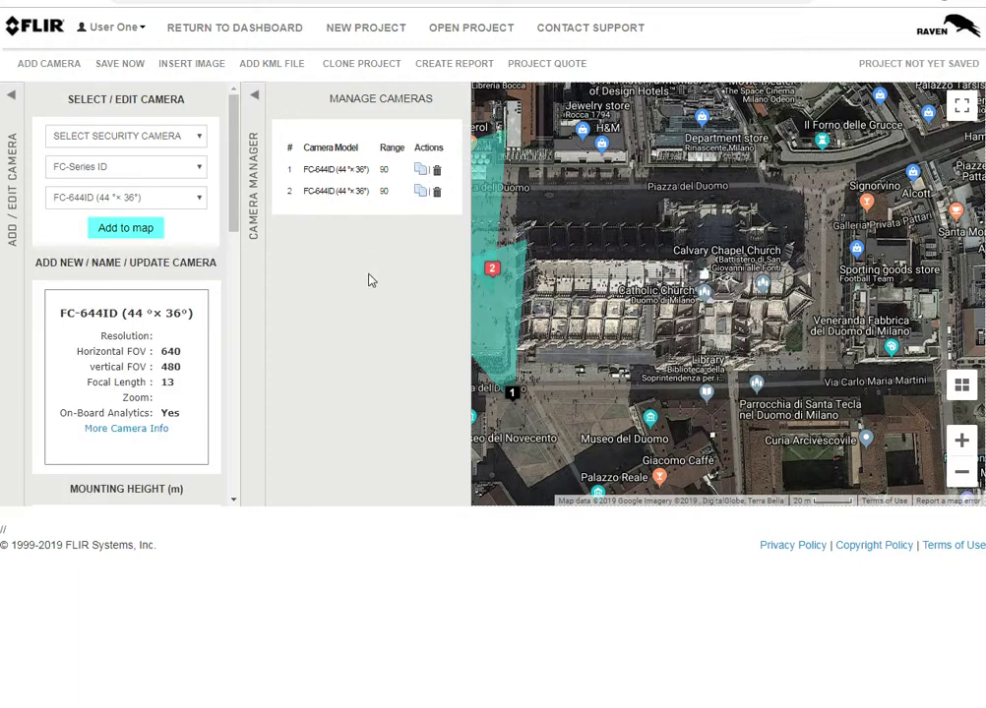
click(251, 96)
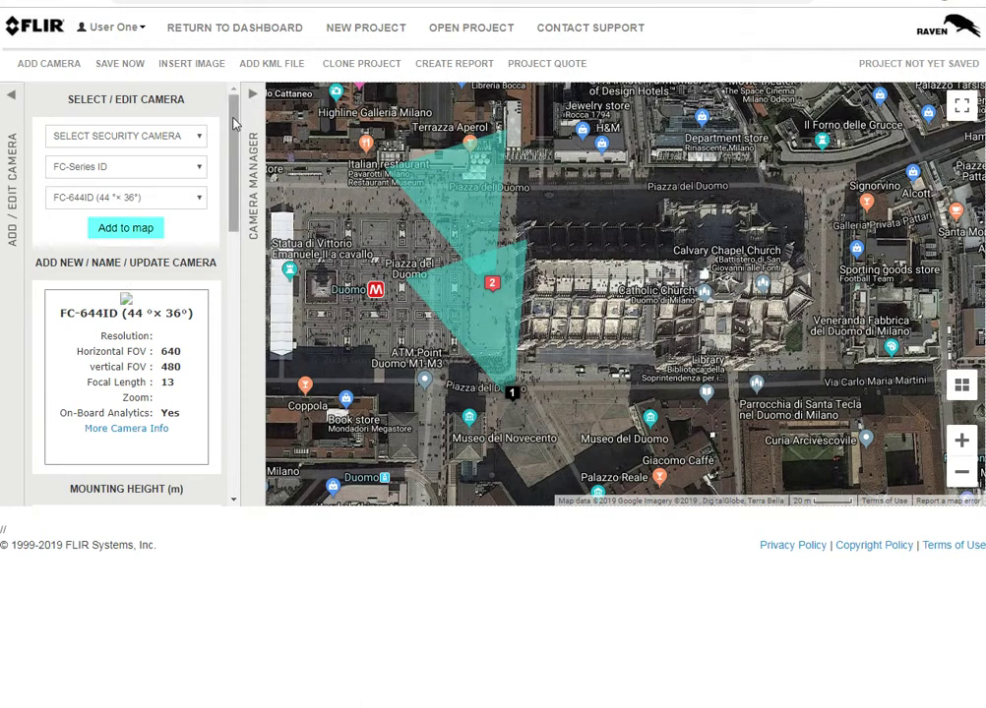
Step: Move camera 2 to the square's north end and rotate it to about 203°
mouse_move(235, 122)
mouse_down()
mouse_move(238, 275)
mouse_move(239, 231)
mouse_up()
mouse_move(492, 283)
mouse_down()
mouse_move(493, 214)
mouse_move(531, 145)
mouse_move(512, 175)
mouse_up()
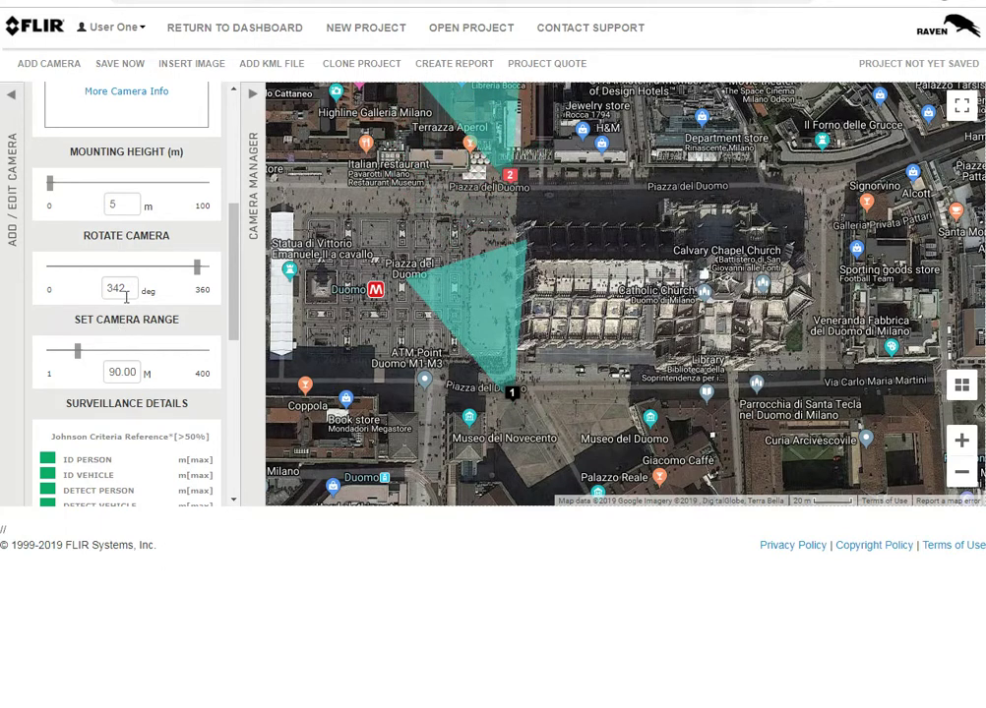
drag(195, 267, 148, 281)
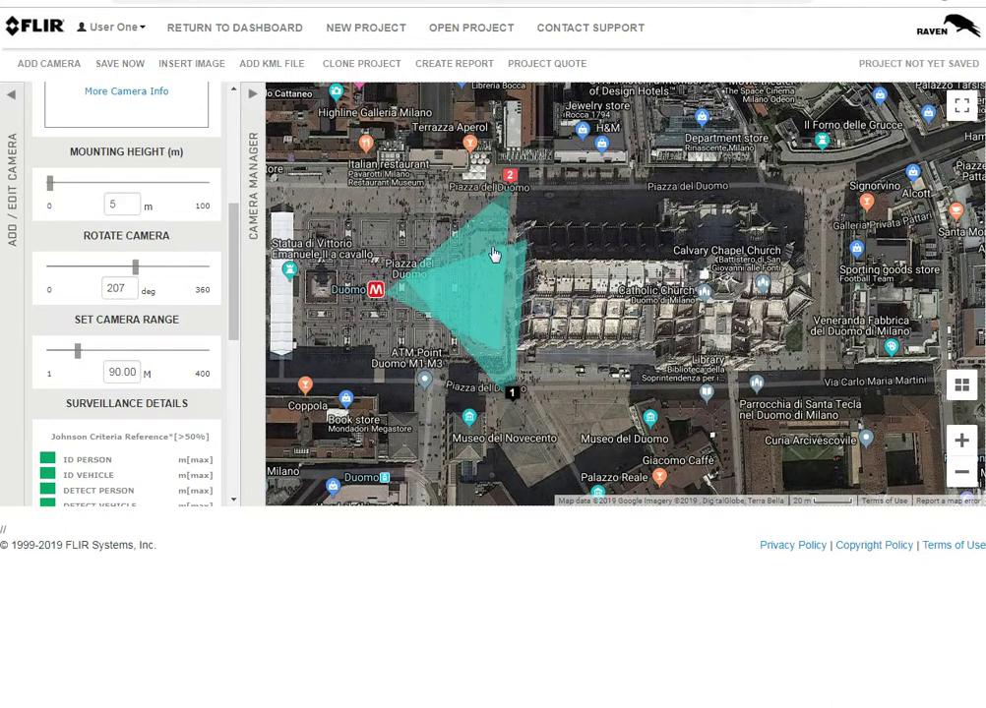
drag(511, 177, 520, 188)
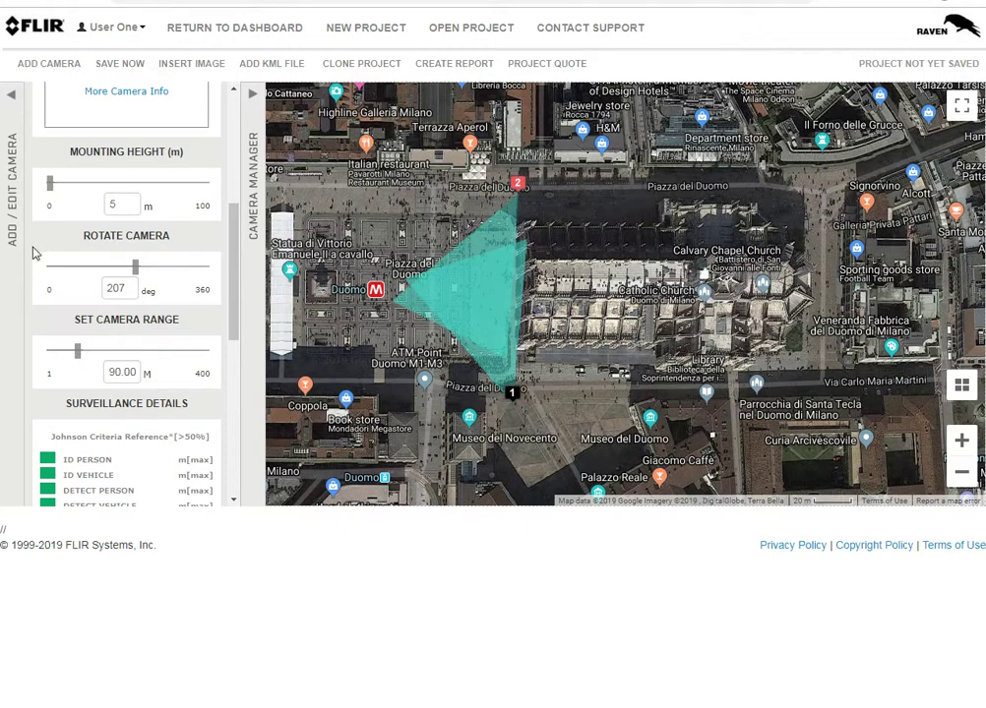
mouse_move(137, 276)
mouse_down()
mouse_move(123, 279)
mouse_move(151, 278)
mouse_up()
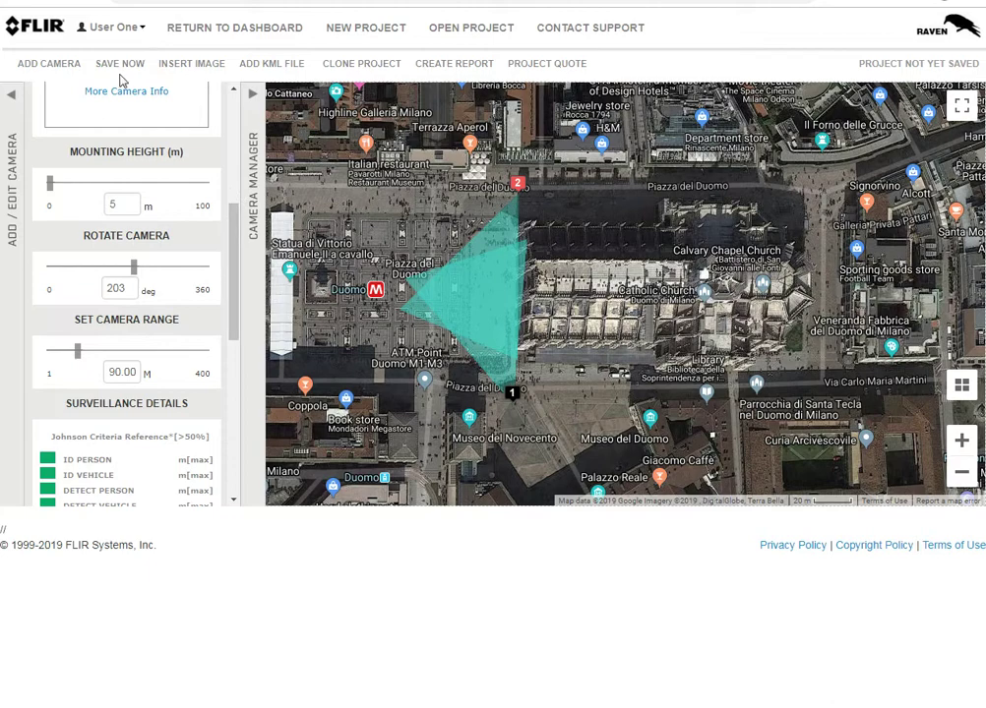
drag(234, 283, 233, 162)
click(11, 98)
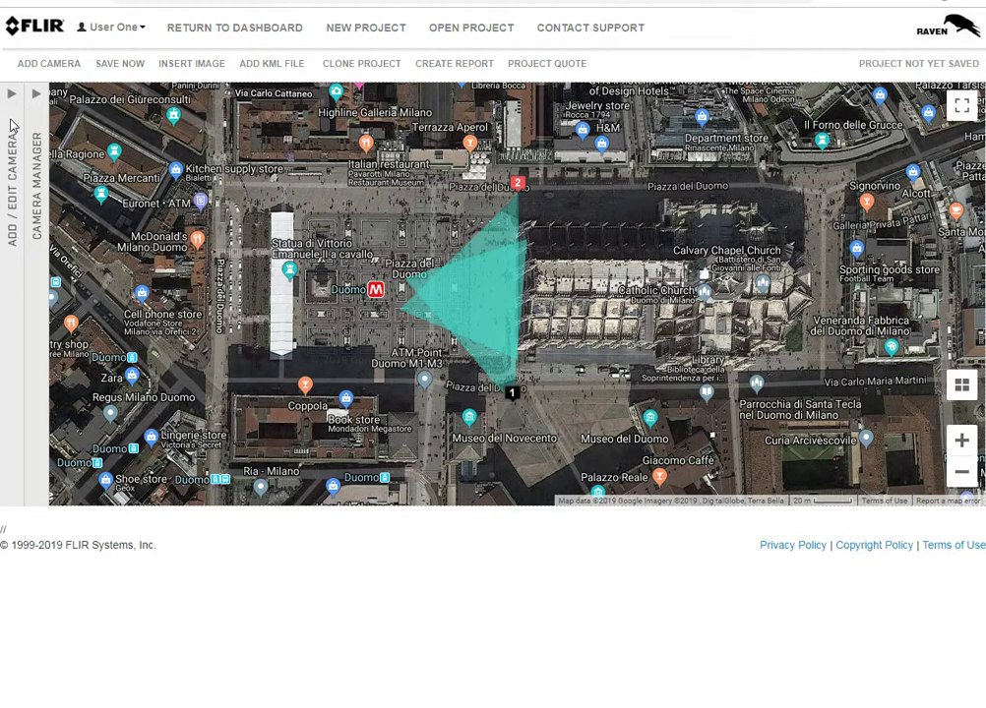
Step: Save the project under the name 'duomo test 001'
click(115, 65)
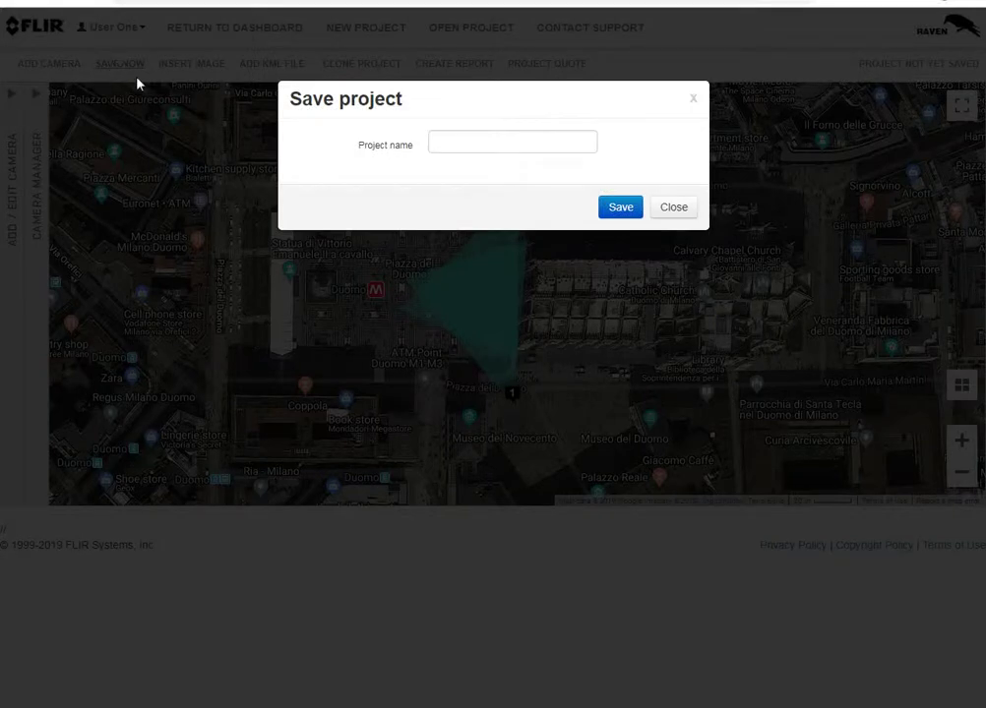
click(469, 143)
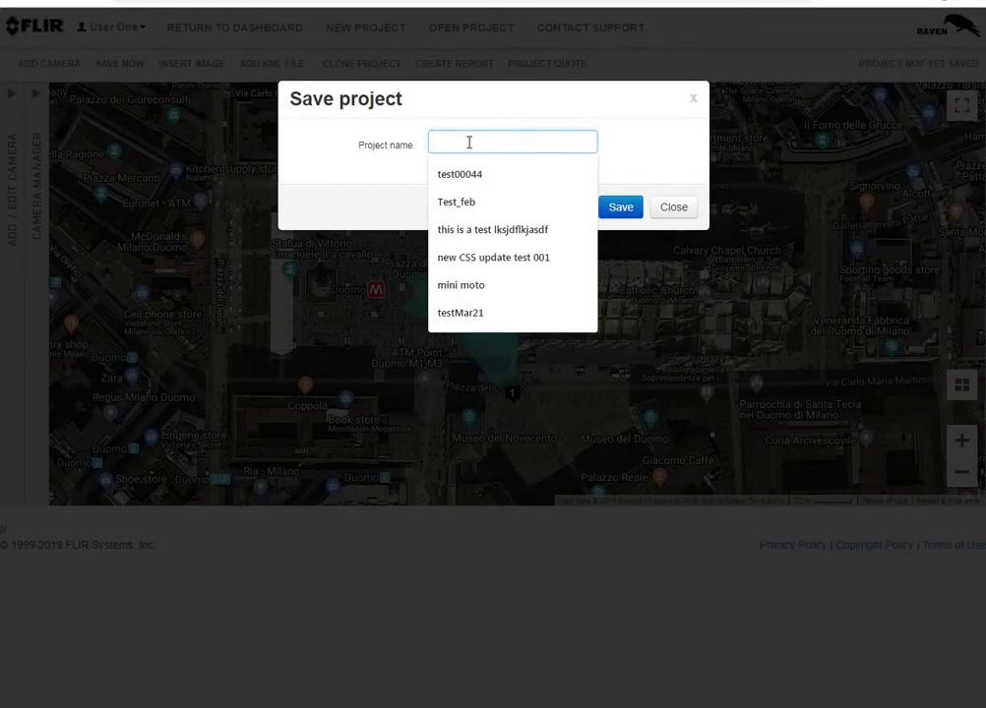
text(du)
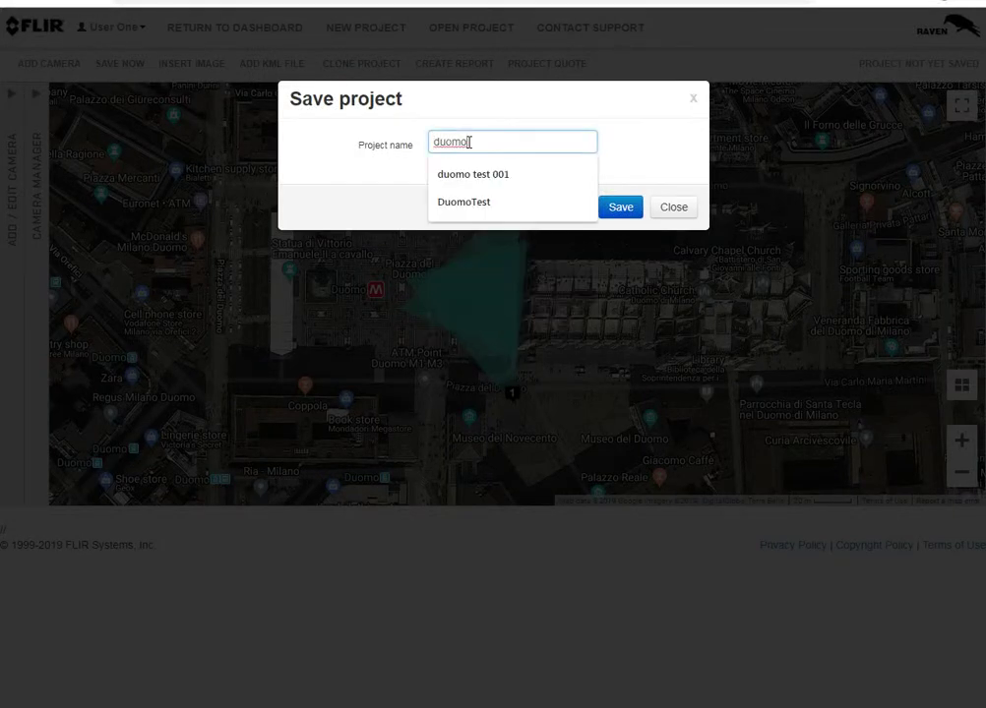
text(omo)
click(475, 176)
click(621, 208)
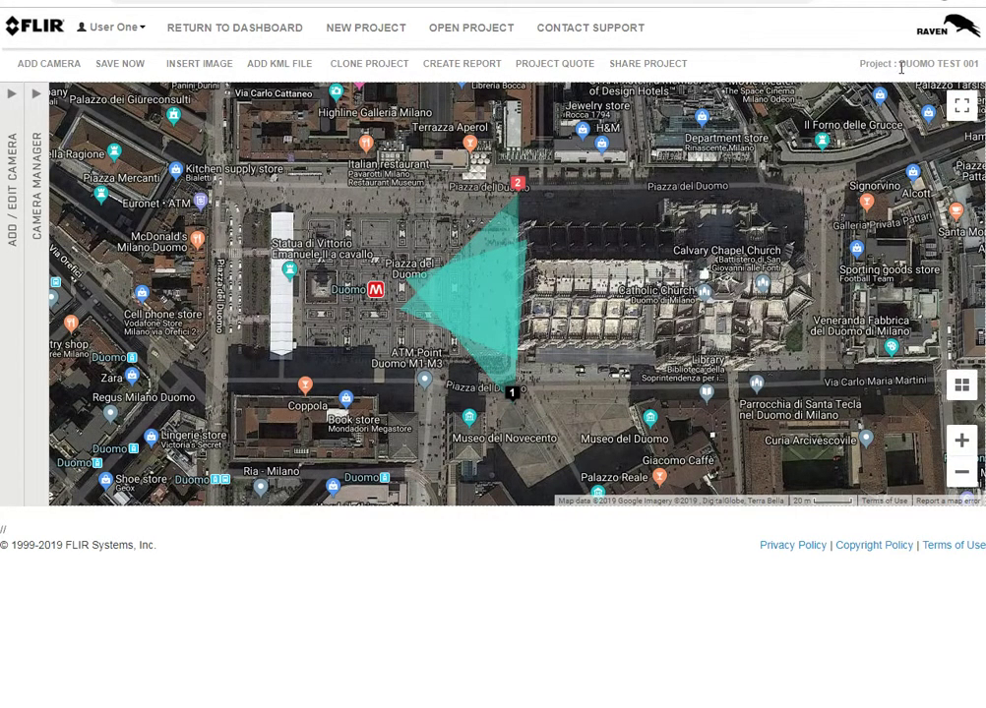
drag(899, 64, 977, 70)
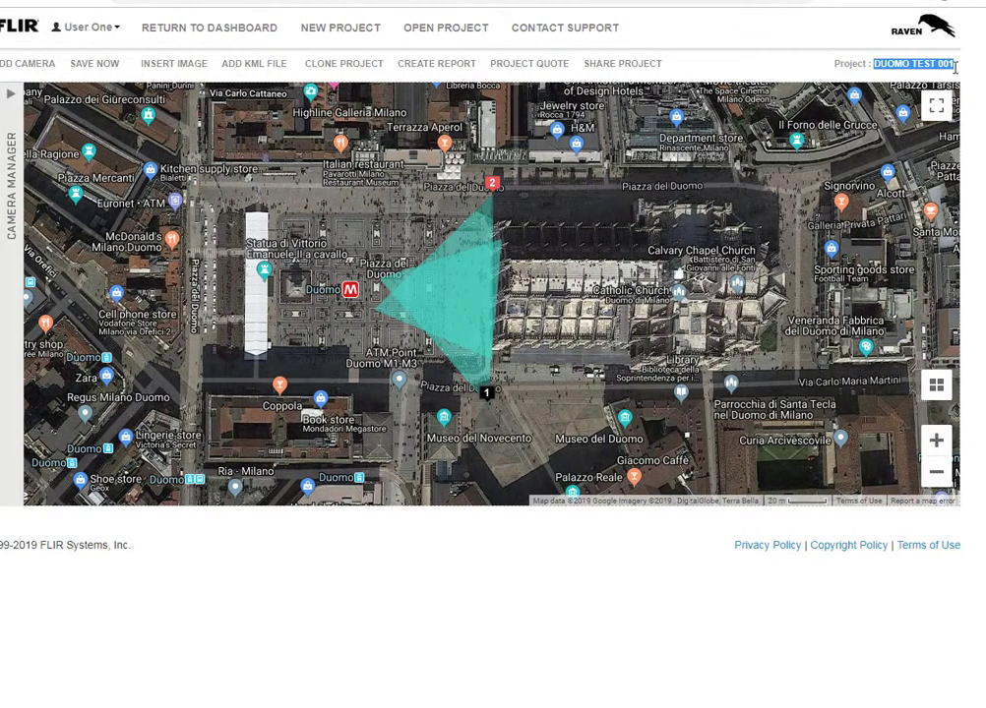
click(788, 64)
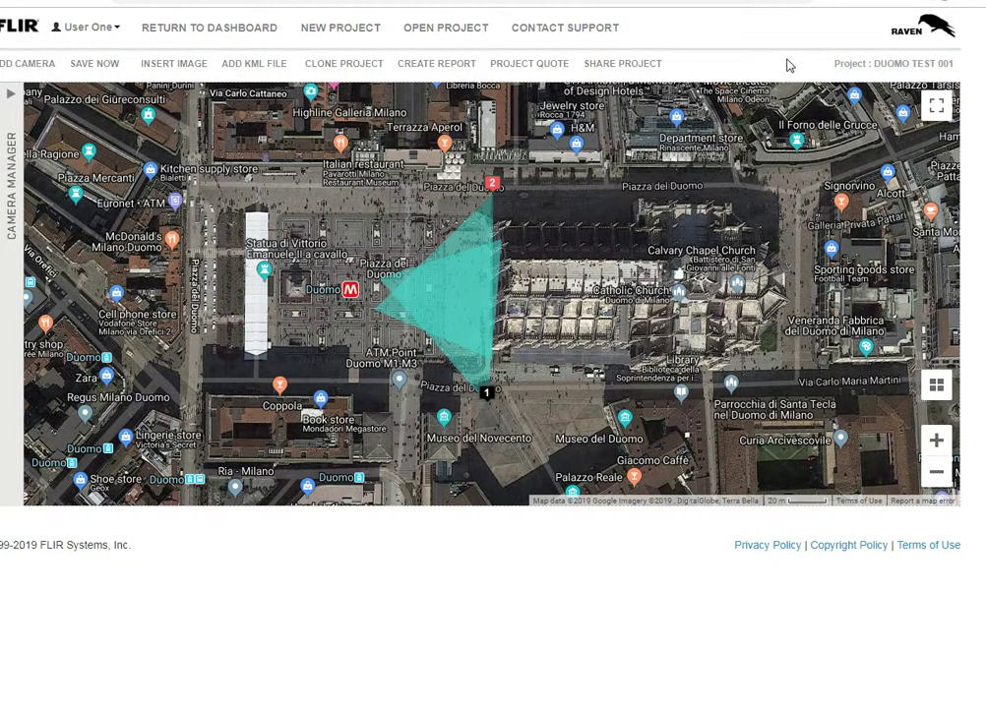
scroll(512, 610, left, 1)
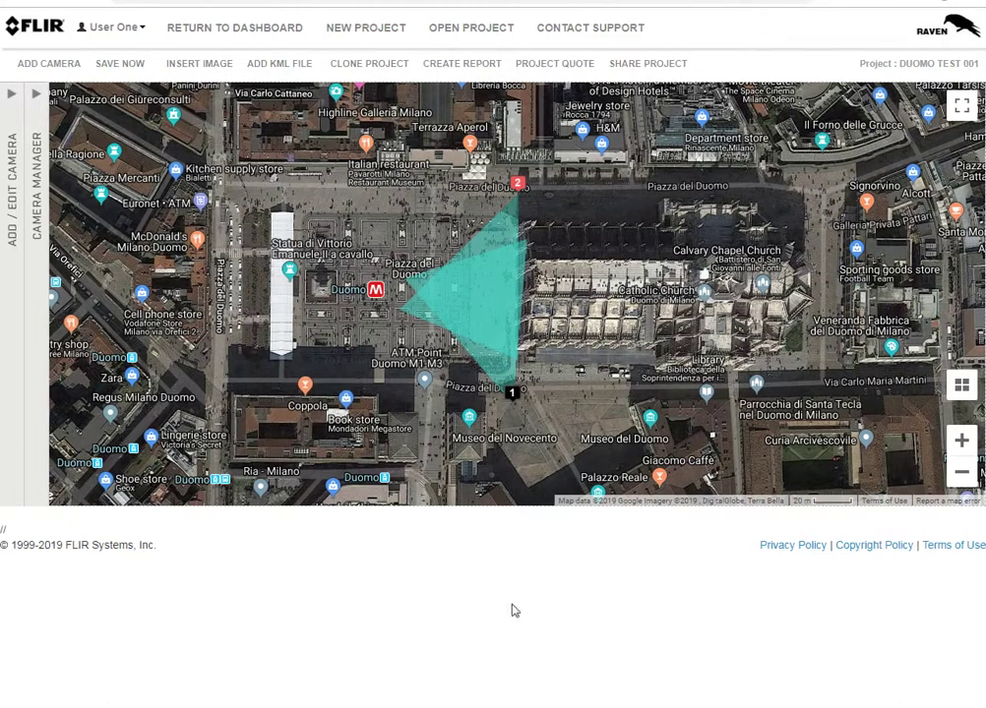